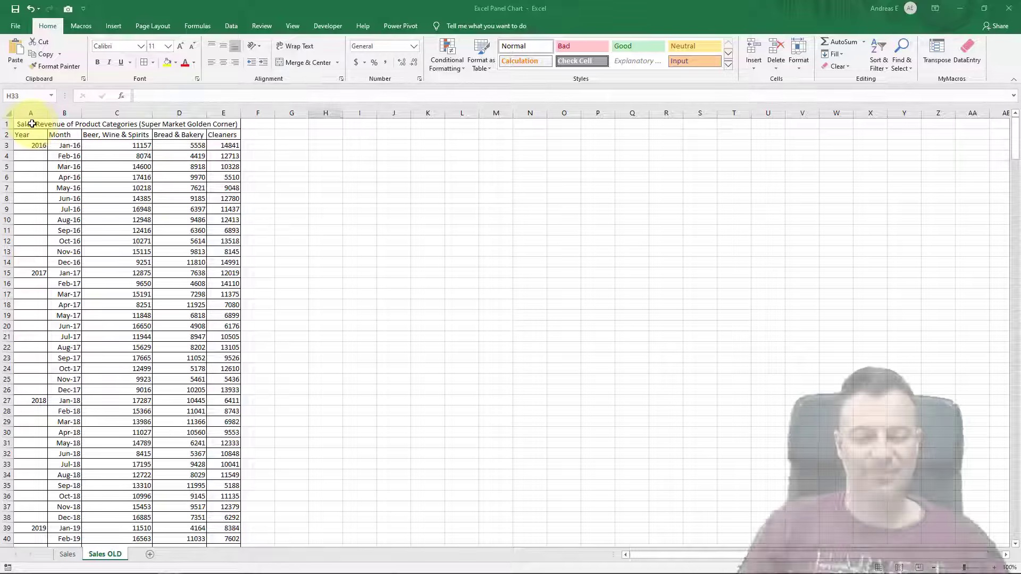
Select the data table A2:E50 and insert a plain 2-D line chart.
click(28, 124)
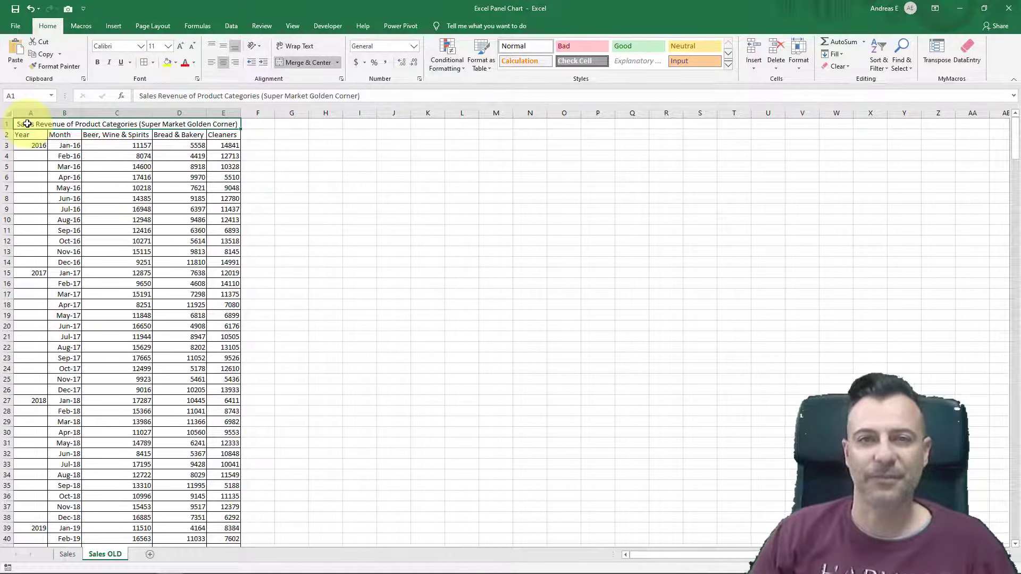
mouse_move(27, 133)
mouse_down()
mouse_move(231, 425)
mouse_move(231, 572)
mouse_up()
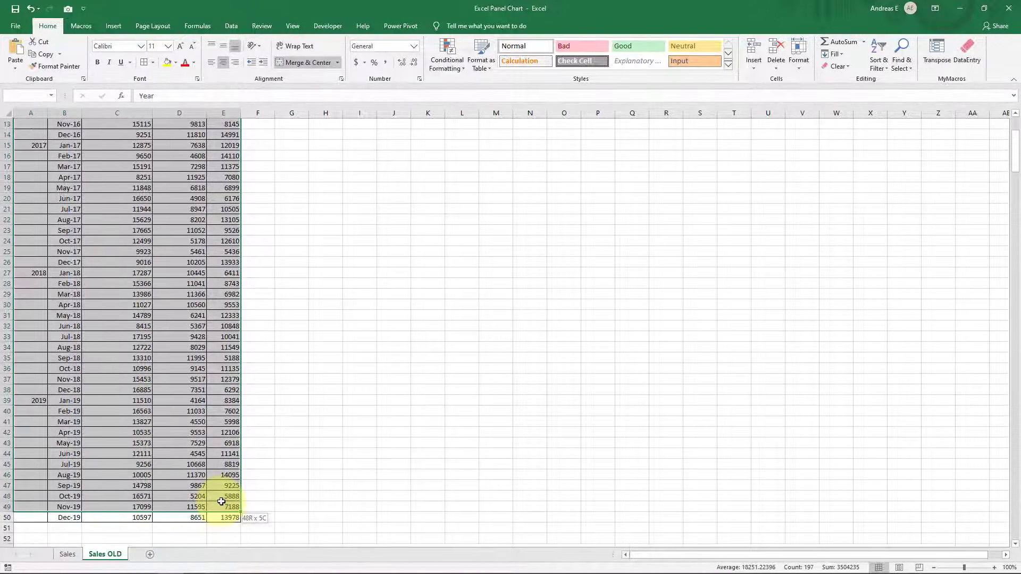
drag(232, 572, 228, 516)
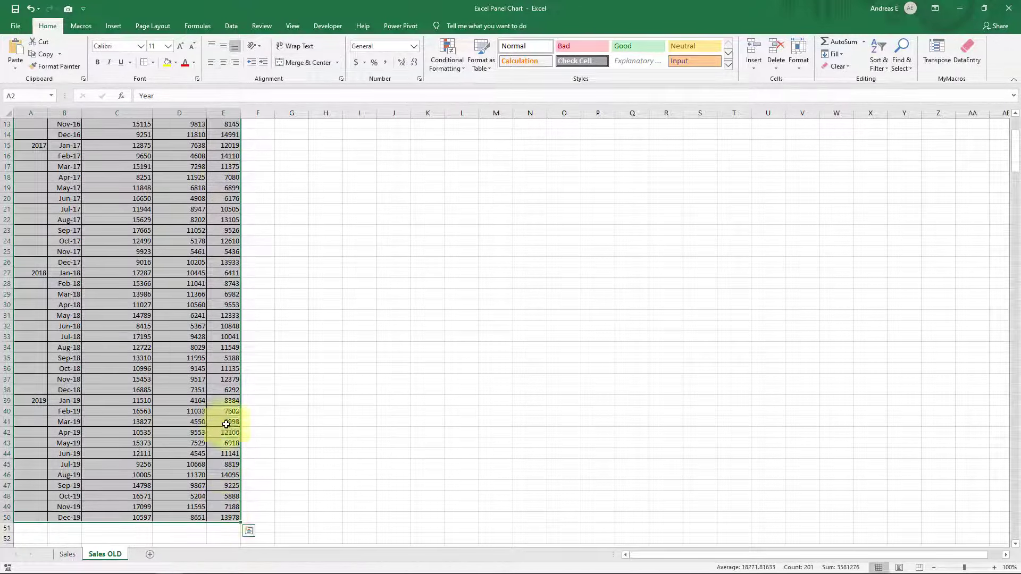
click(113, 26)
click(453, 53)
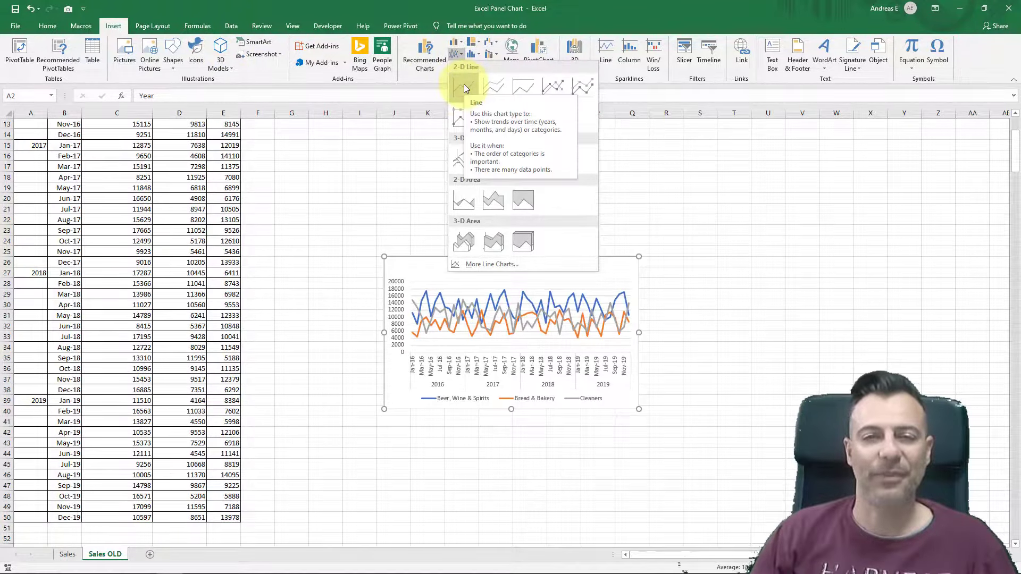
click(464, 85)
Move the chart up beside the data around row 4 and enlarge it.
drag(425, 259, 291, 172)
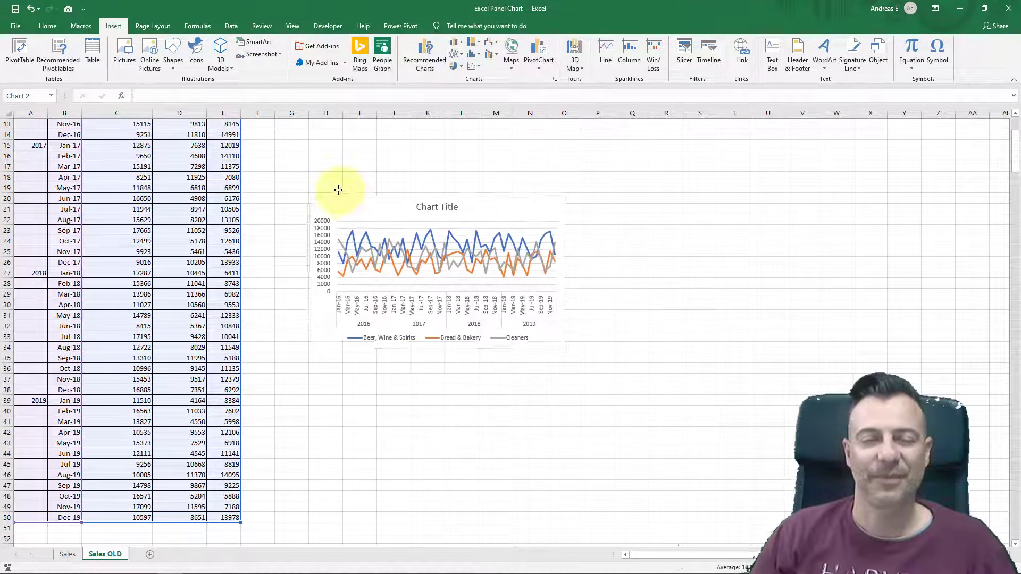
scroll(298, 178, up, 4)
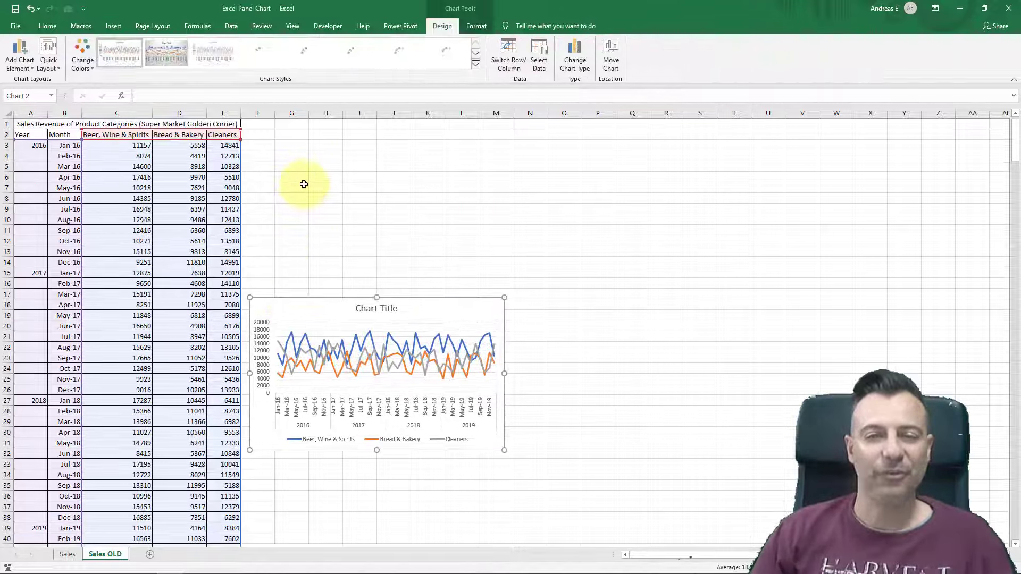
drag(298, 301, 299, 164)
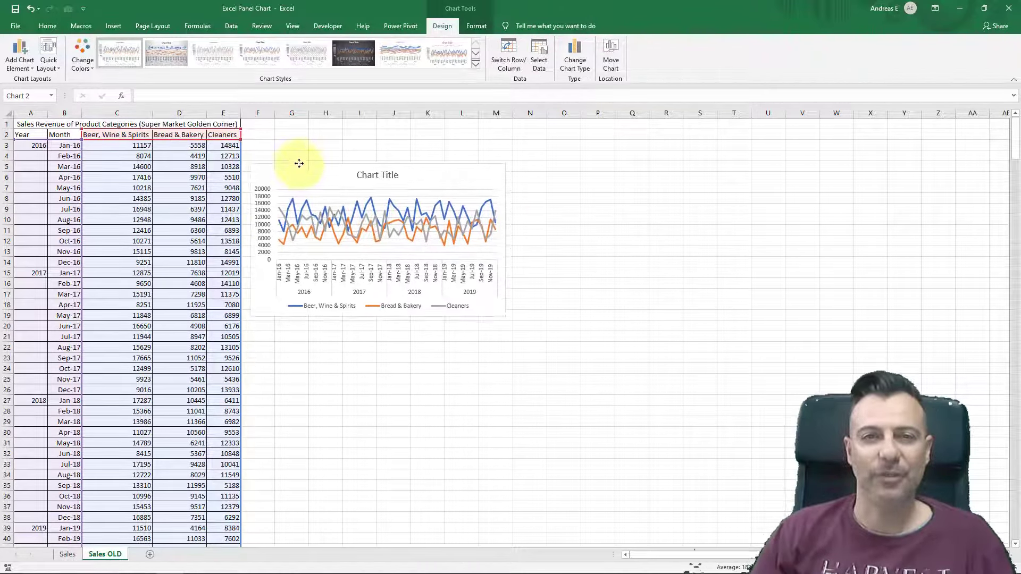
drag(503, 314, 684, 389)
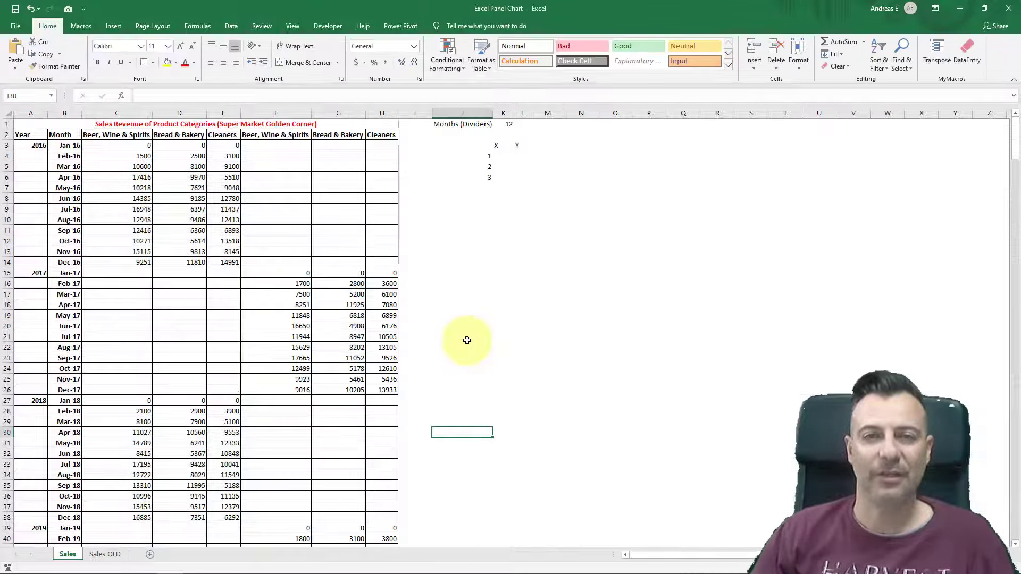
On the Sales sheet, mark the two category column groups, then select the Month dates in column B.
click(30, 123)
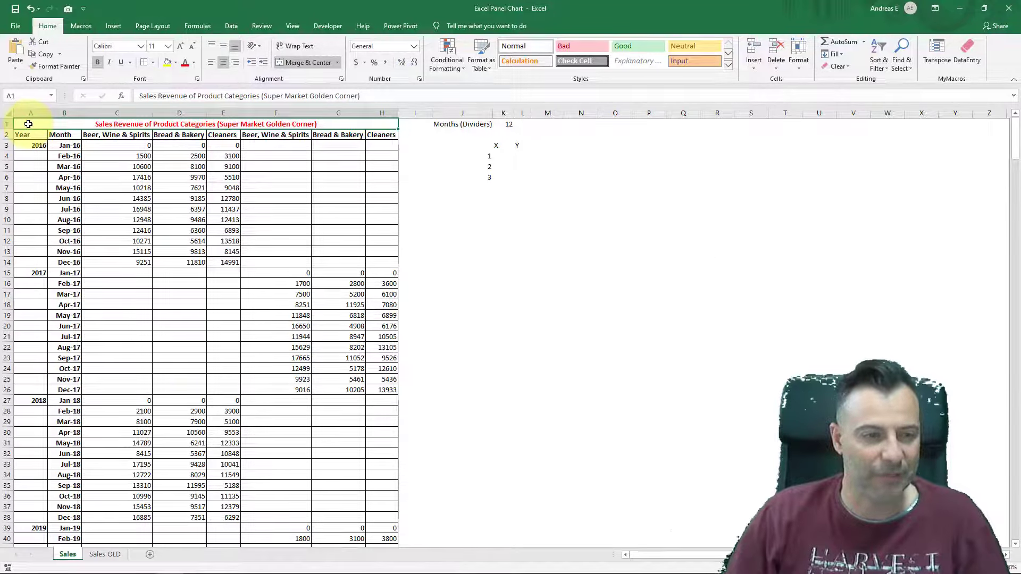
mouse_move(78, 120)
mouse_down()
mouse_move(407, 116)
mouse_move(412, 132)
mouse_up()
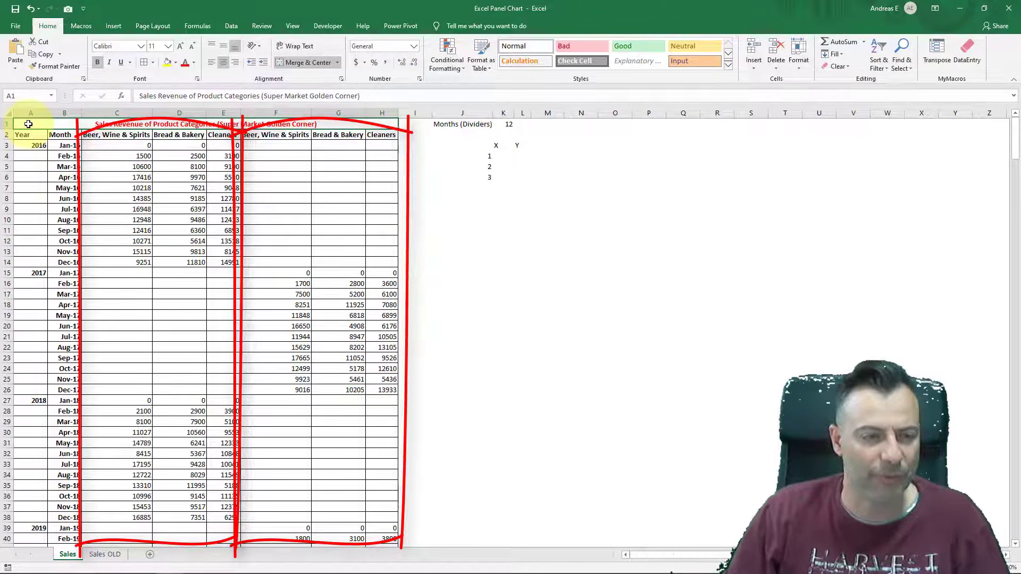
key(Escape)
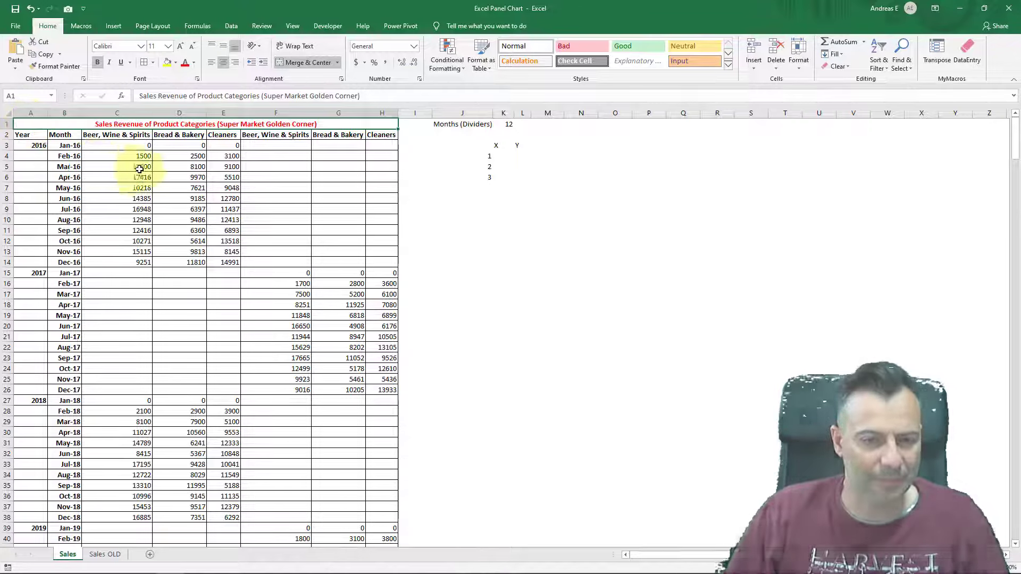
drag(65, 145, 76, 529)
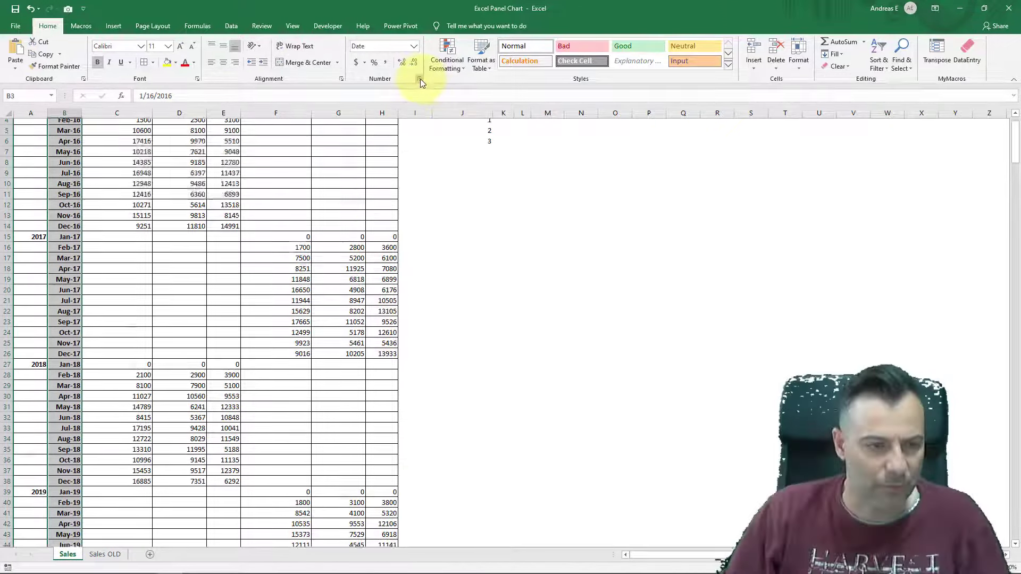
Format the Month column with the "M" date type so months show as J, F, M….
click(420, 79)
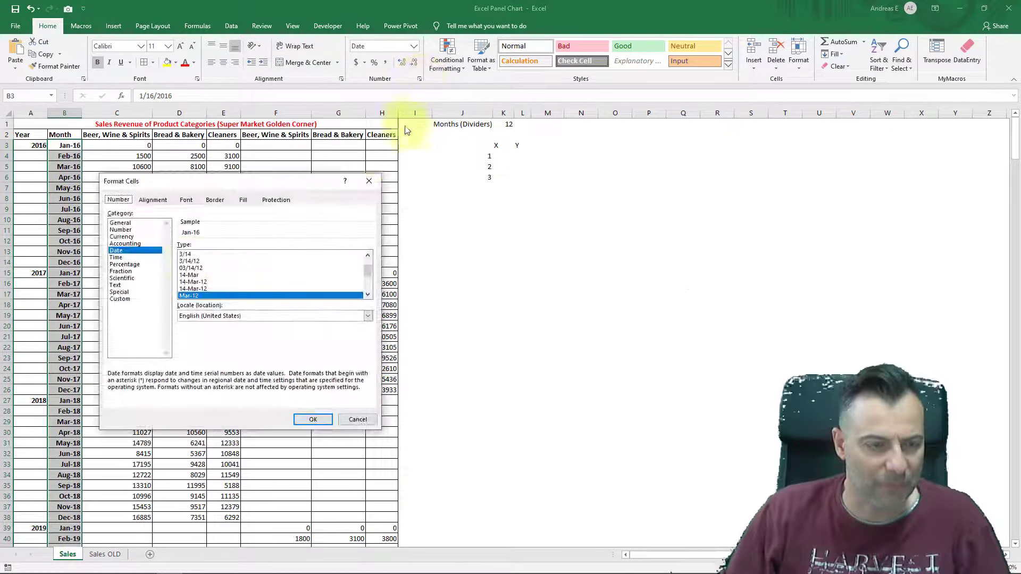
click(367, 295)
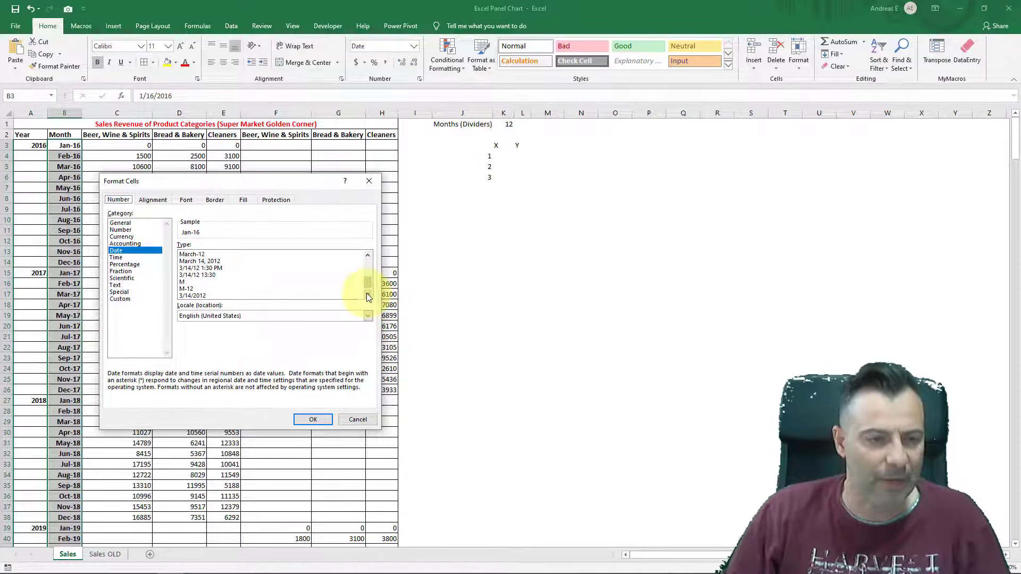
click(194, 282)
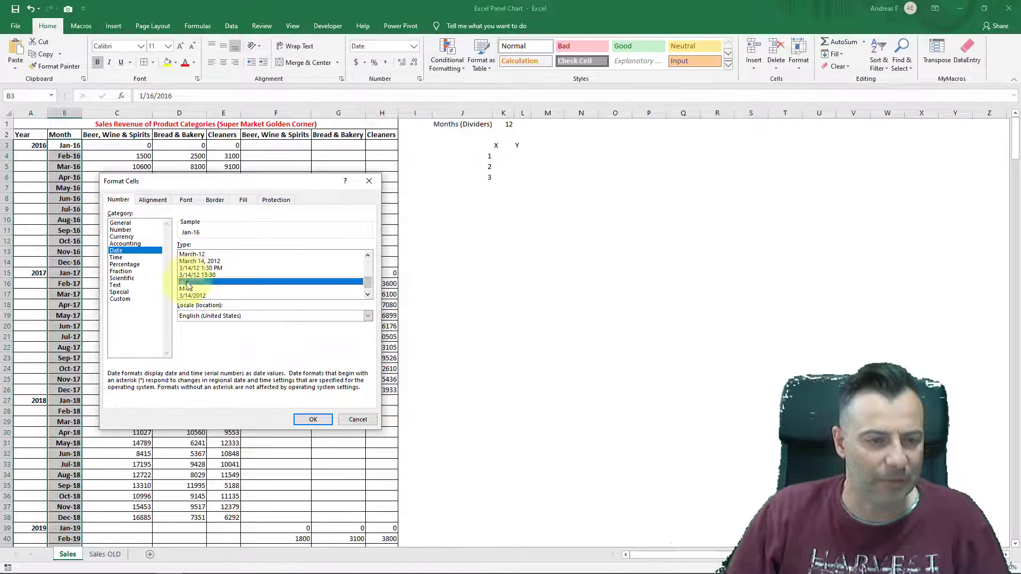
click(313, 420)
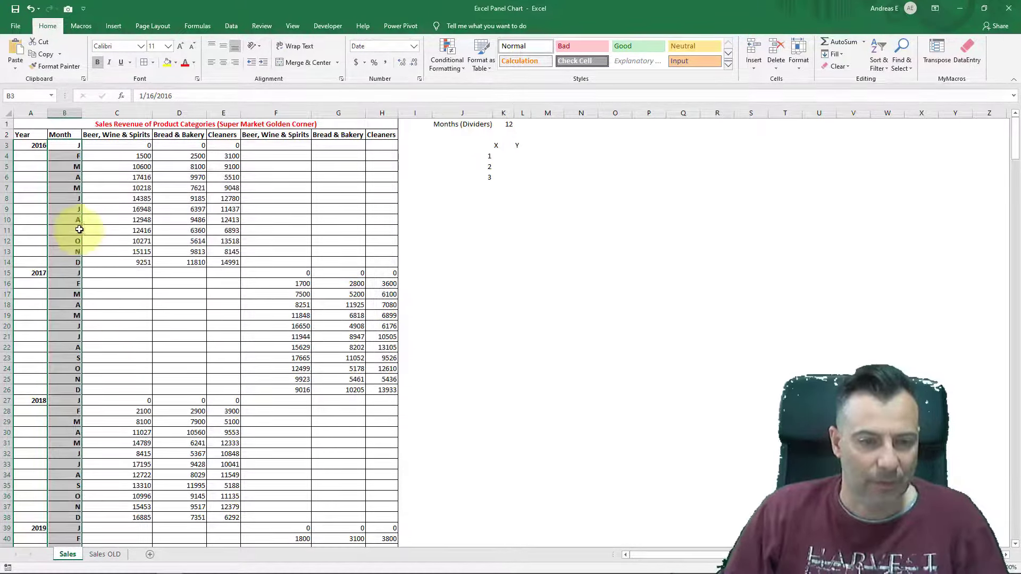
click(67, 153)
click(31, 126)
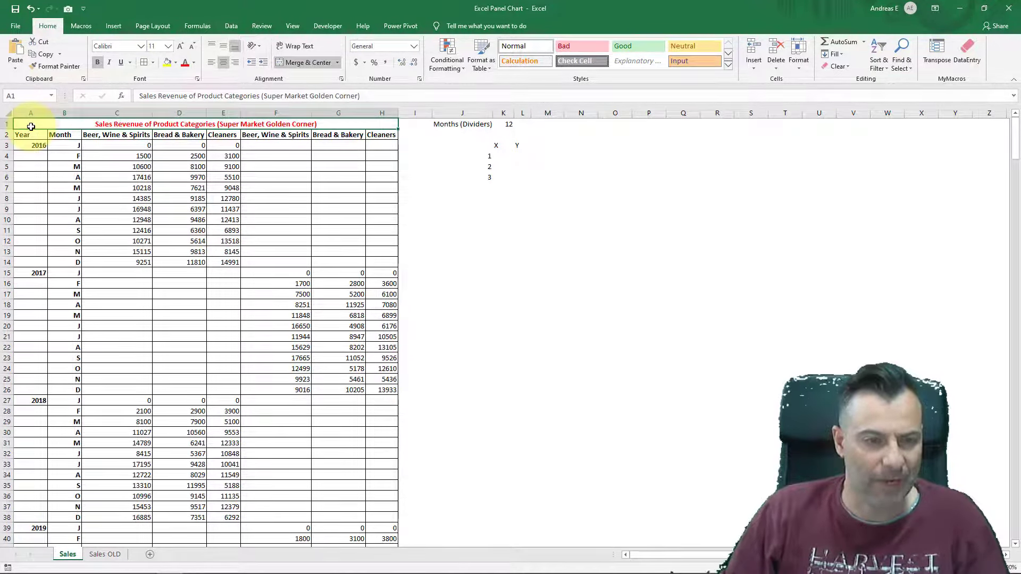
Select the Sales table A2:H50 and insert a plain 2-D line chart.
click(24, 135)
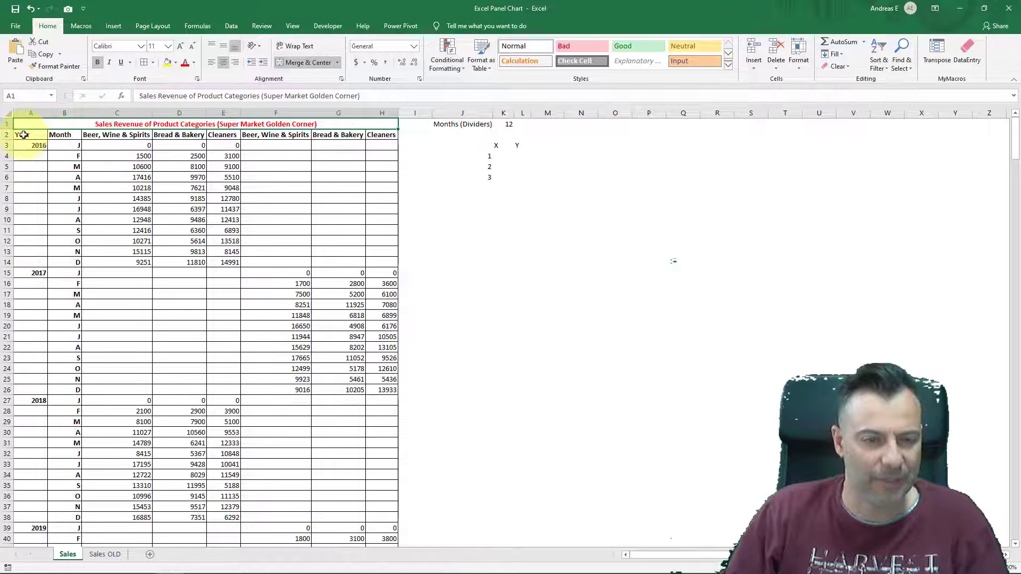
mouse_move(24, 135)
mouse_down()
mouse_move(382, 571)
mouse_move(380, 501)
mouse_move(381, 517)
mouse_up()
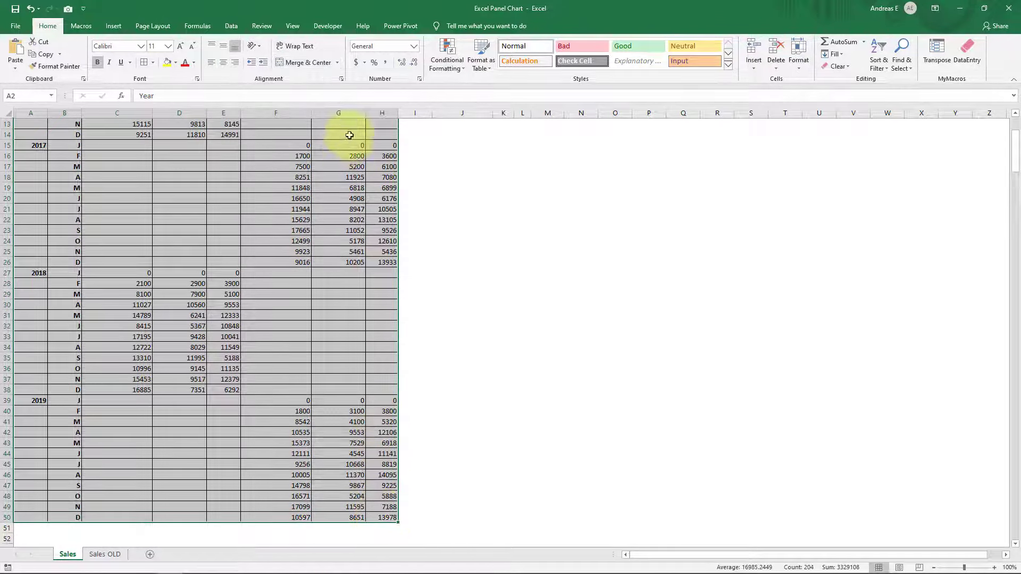
click(113, 25)
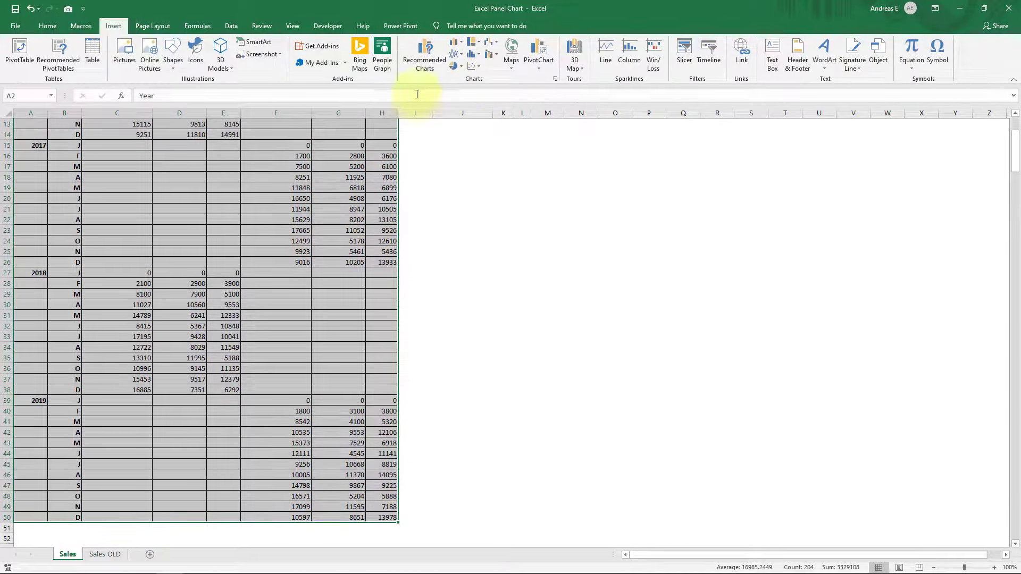
click(461, 55)
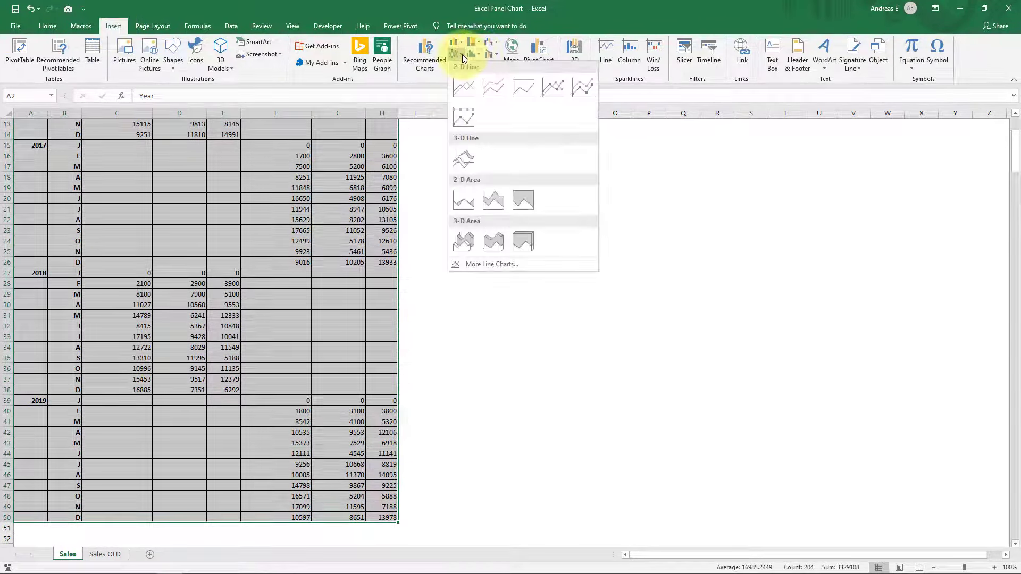
click(463, 85)
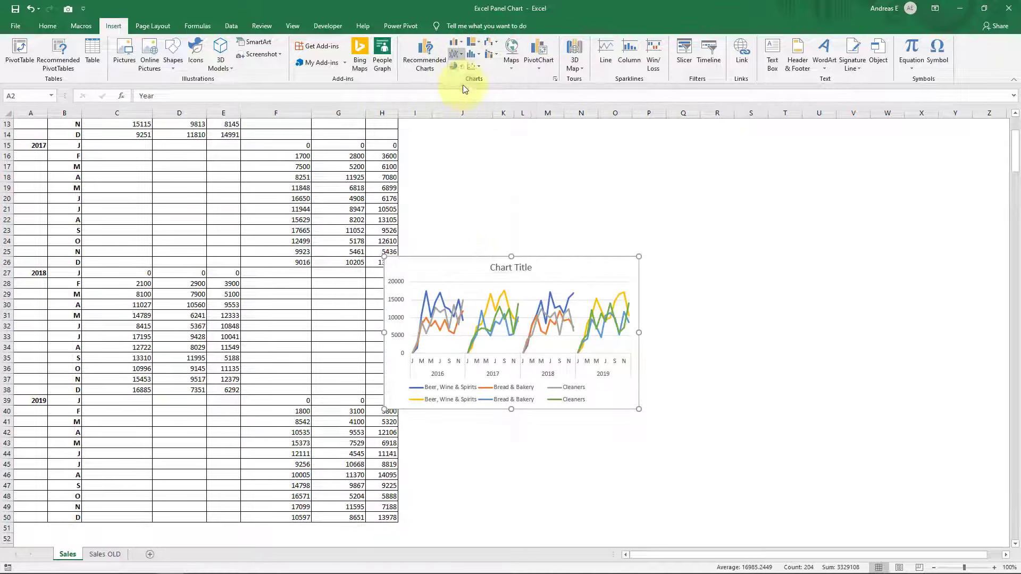
scroll(479, 233, up, 4)
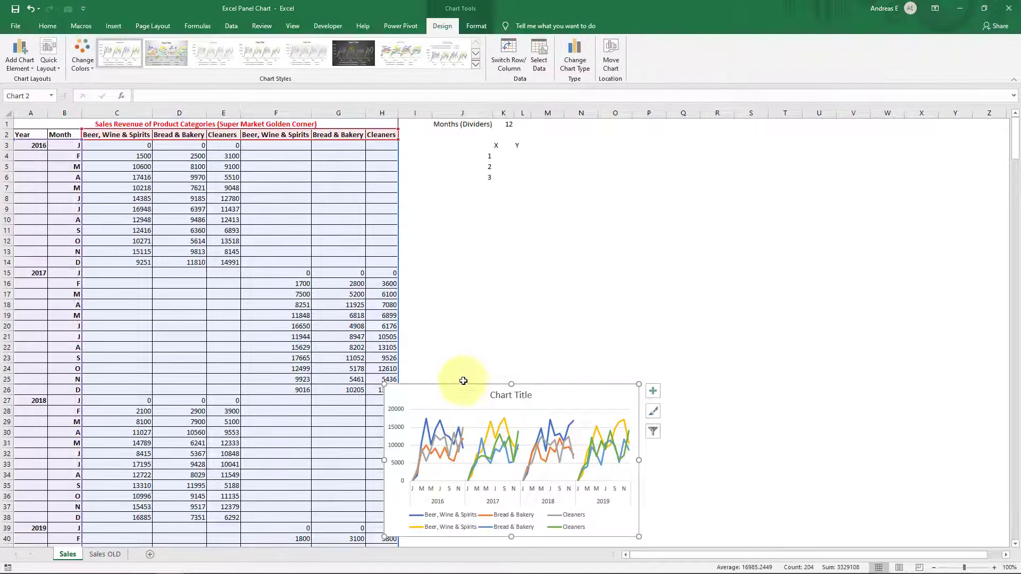
Drag the chart up beside the table and enlarge it to fill the right side.
drag(458, 388, 480, 194)
drag(661, 347, 906, 453)
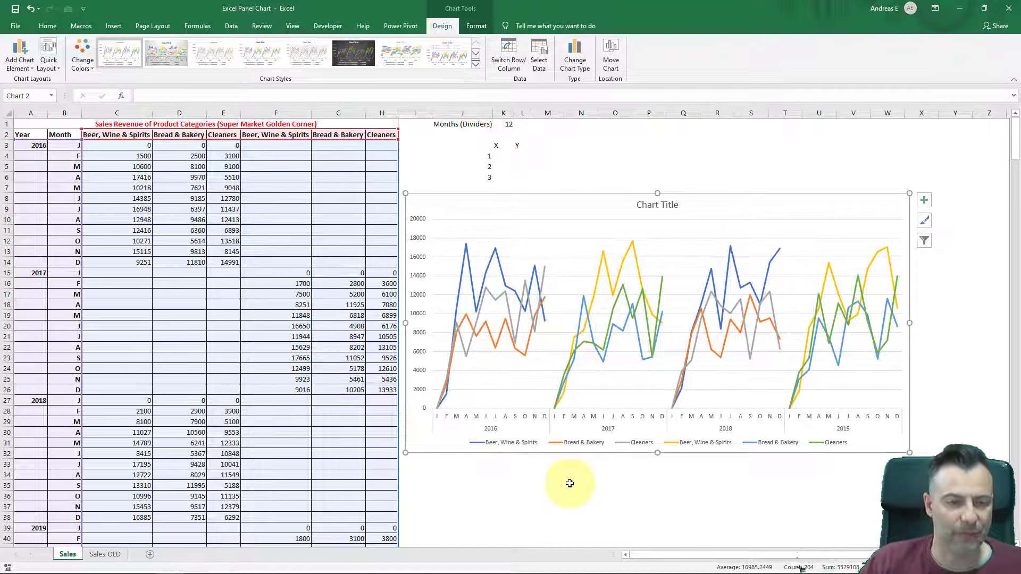
Colour the 2016 and 2017 Beer, Wine & Spirits lines blue.
right_click(501, 271)
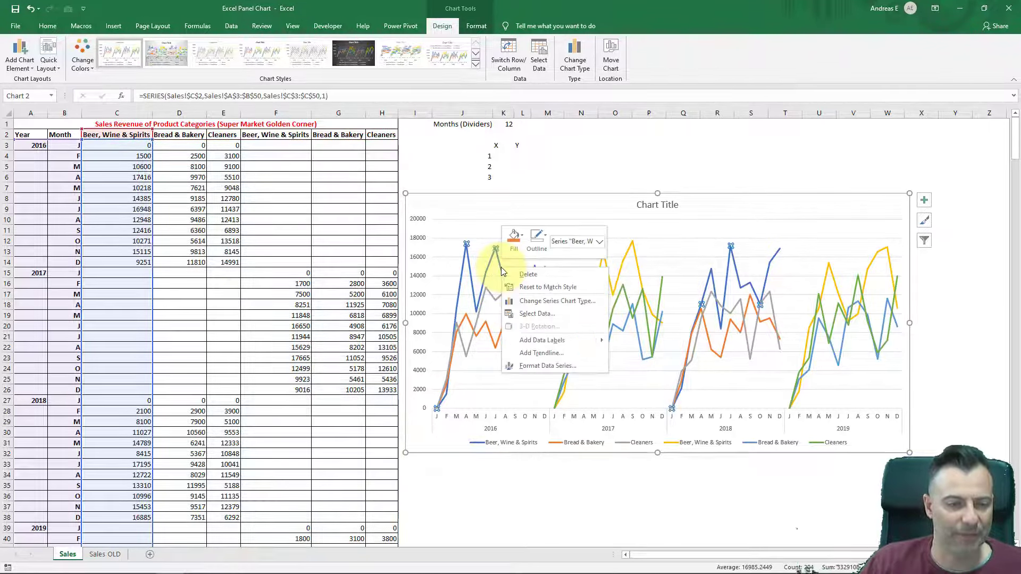
click(557, 365)
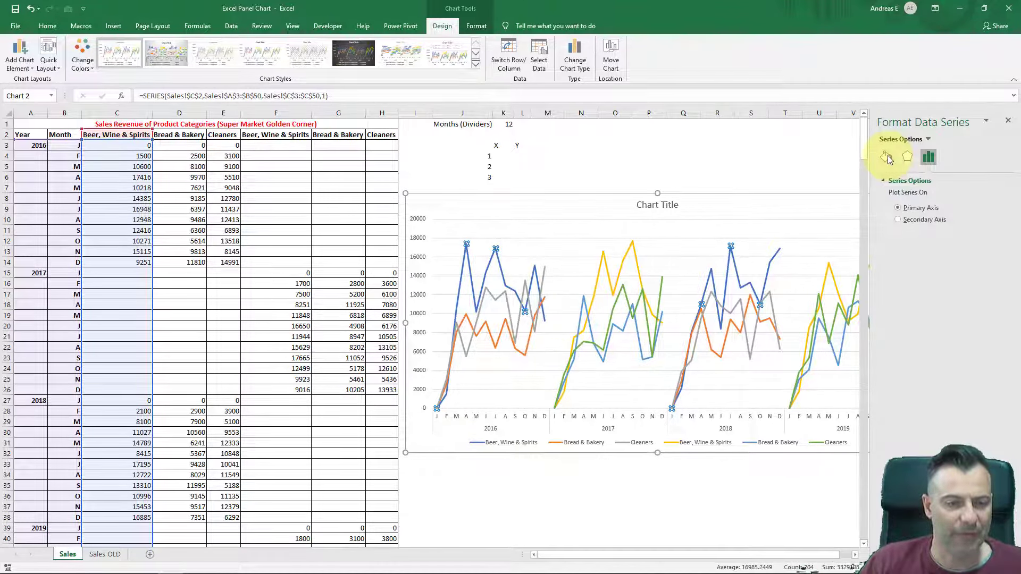
click(886, 158)
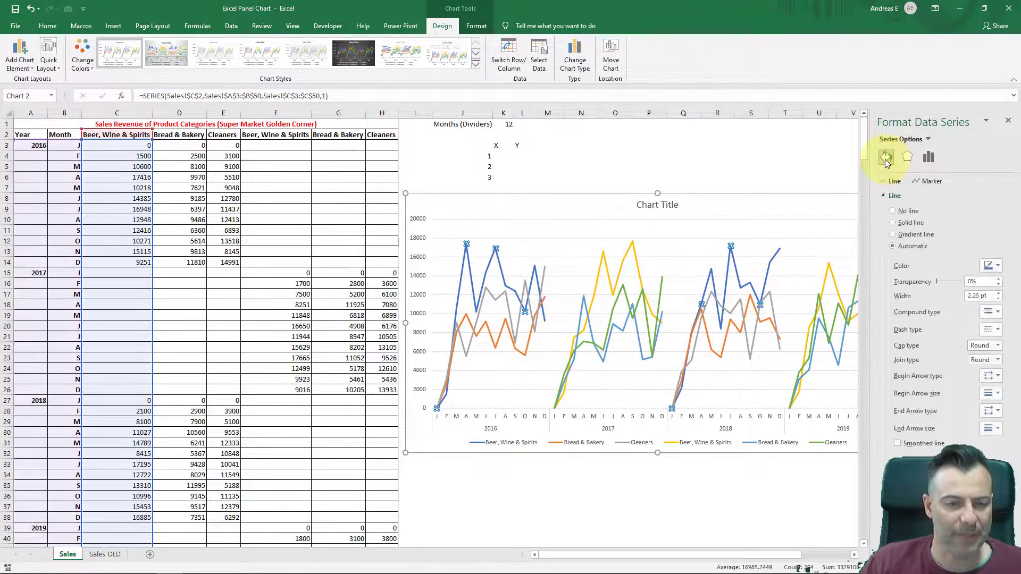
click(993, 266)
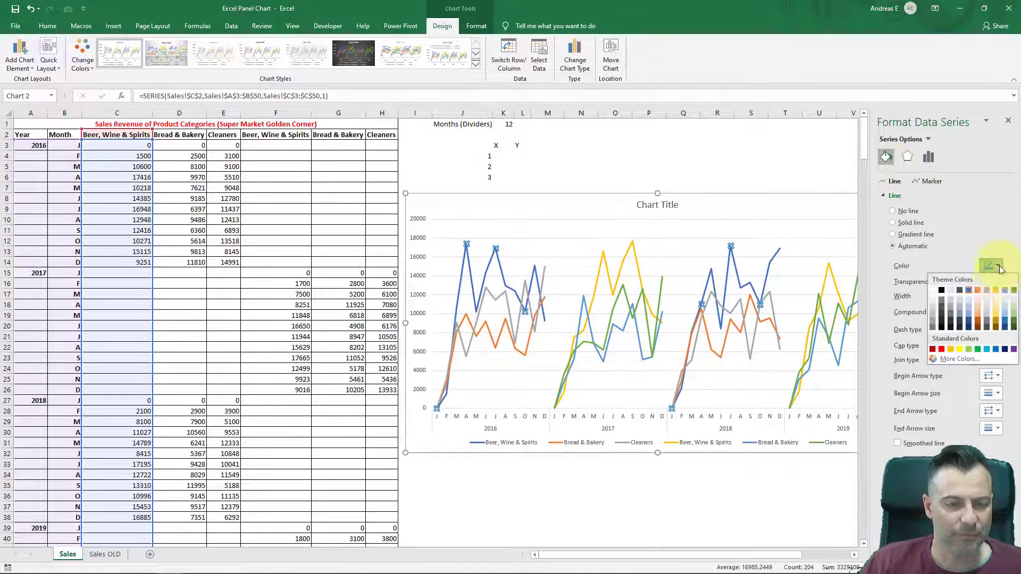
click(997, 349)
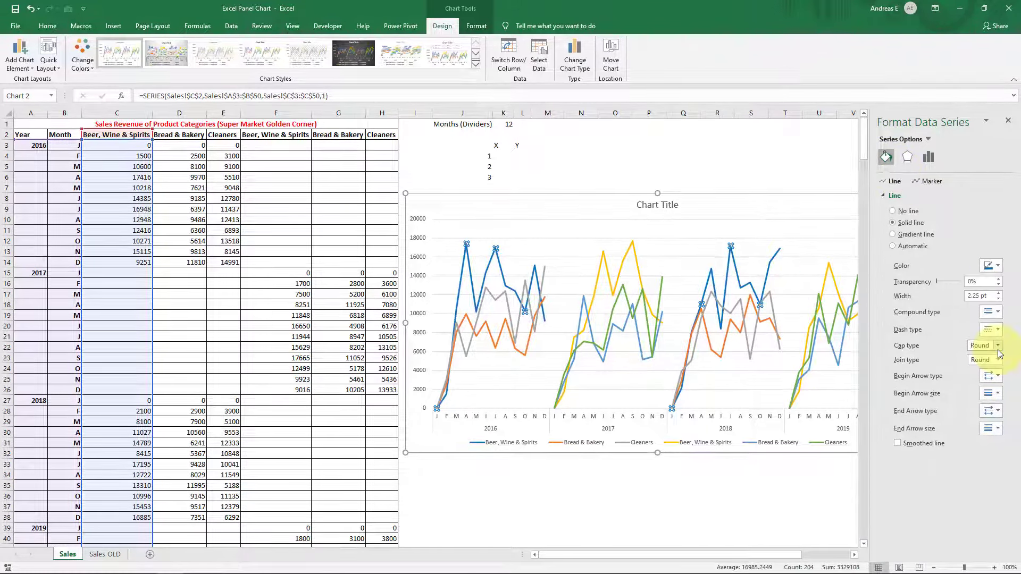
click(619, 290)
click(992, 266)
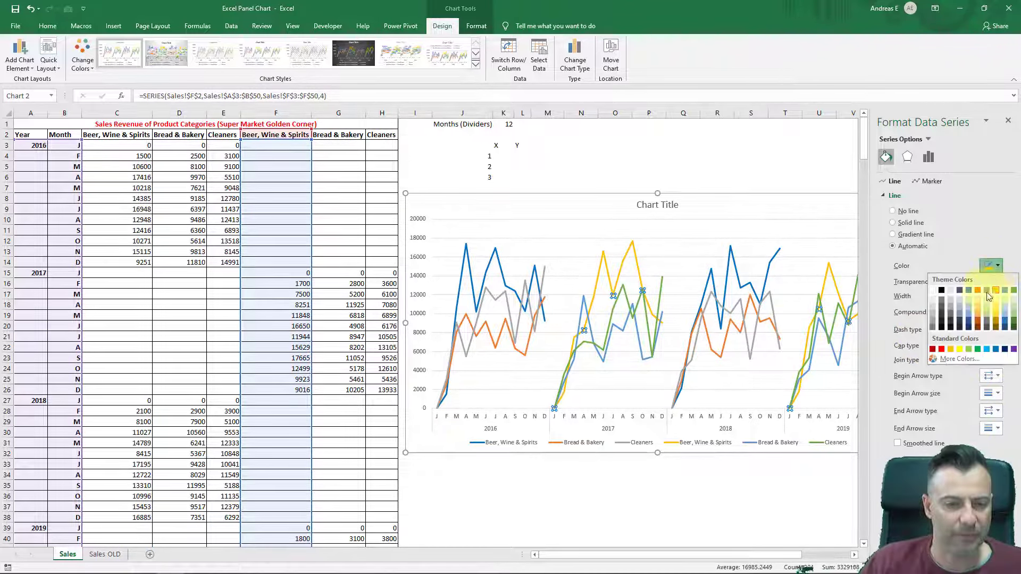
click(995, 350)
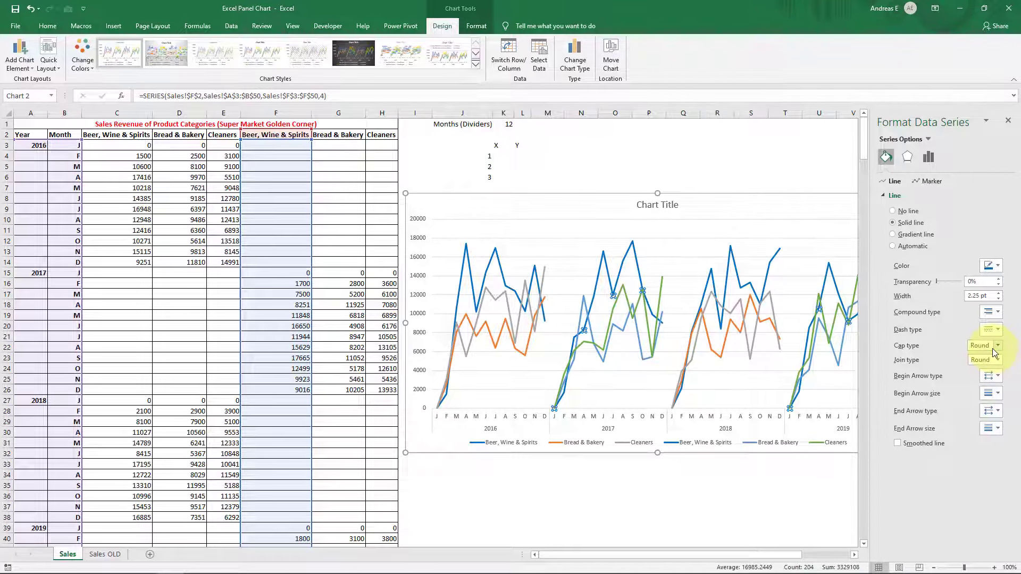
Colour the 2016 and 2017 Bread & Bakery lines yellow.
click(496, 299)
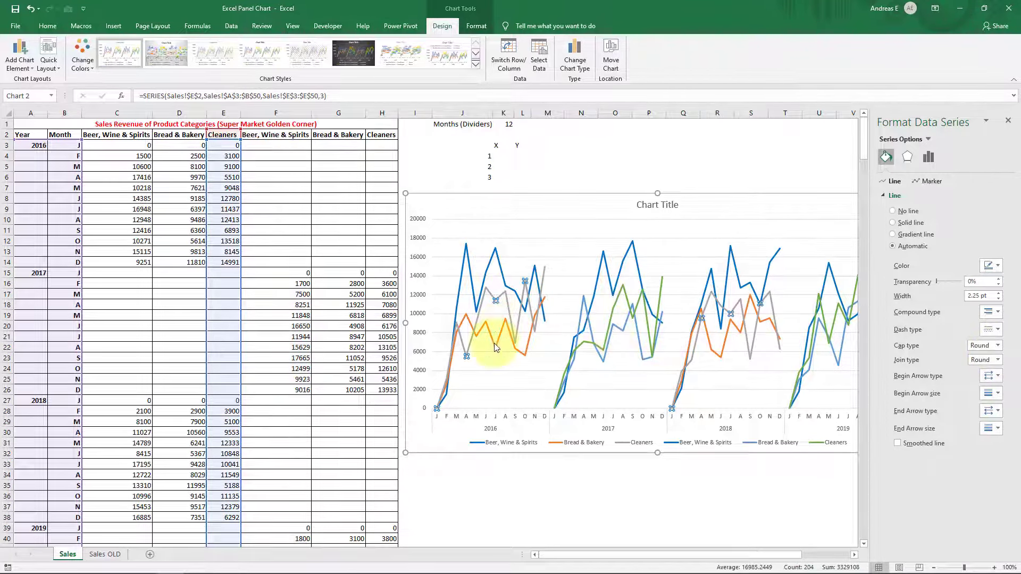
click(493, 344)
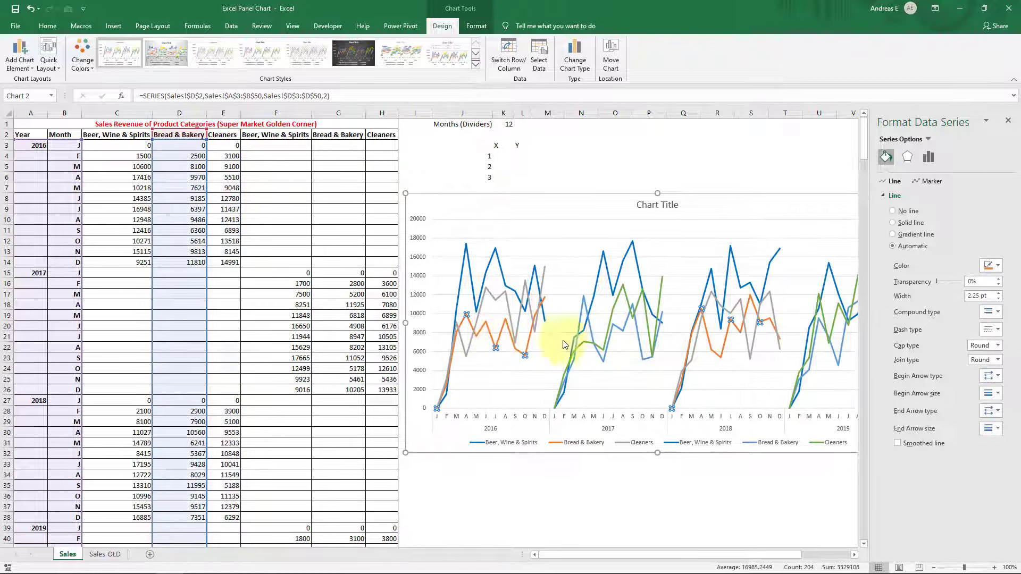
click(998, 267)
click(950, 349)
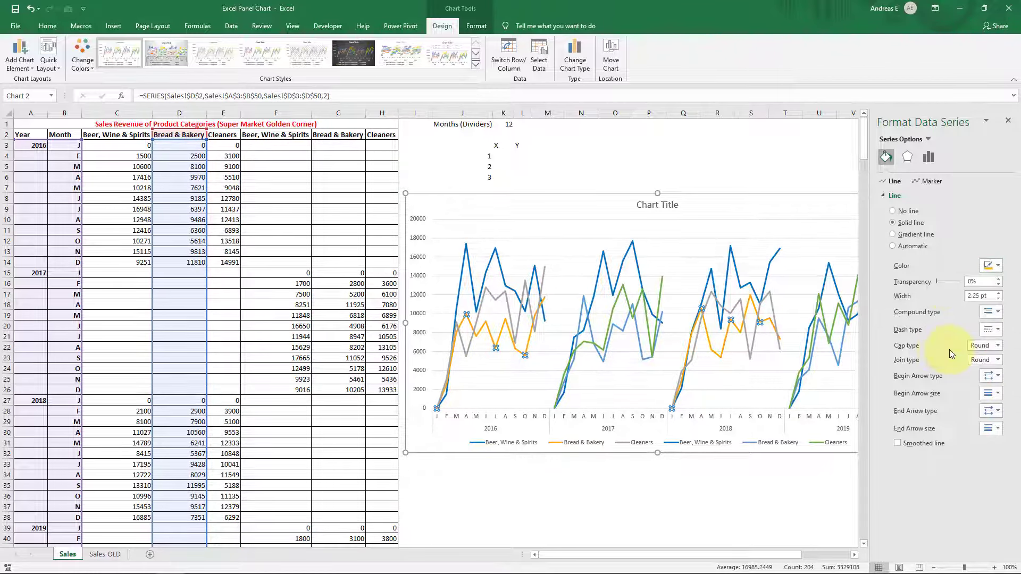
click(625, 322)
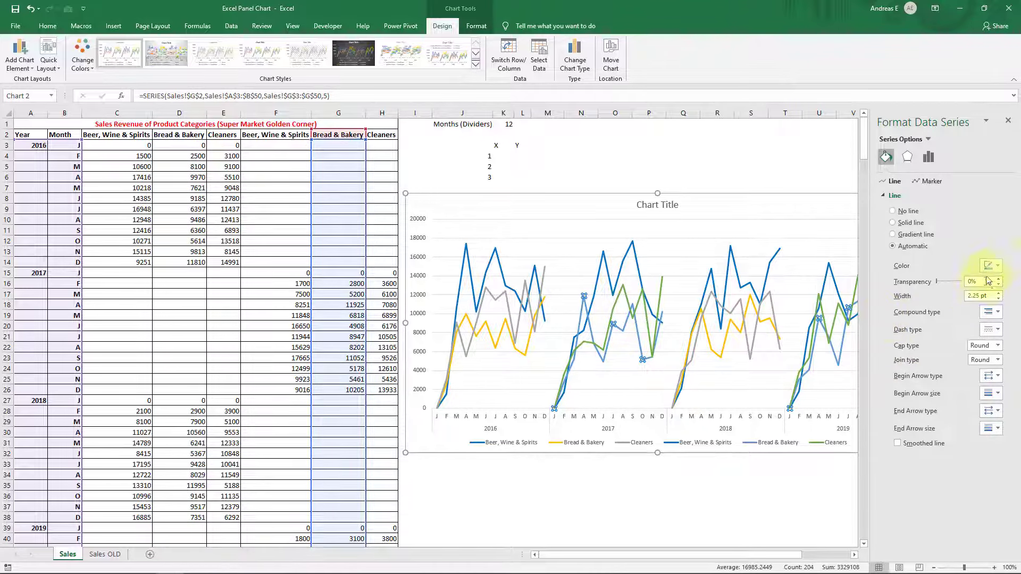
click(999, 267)
click(950, 349)
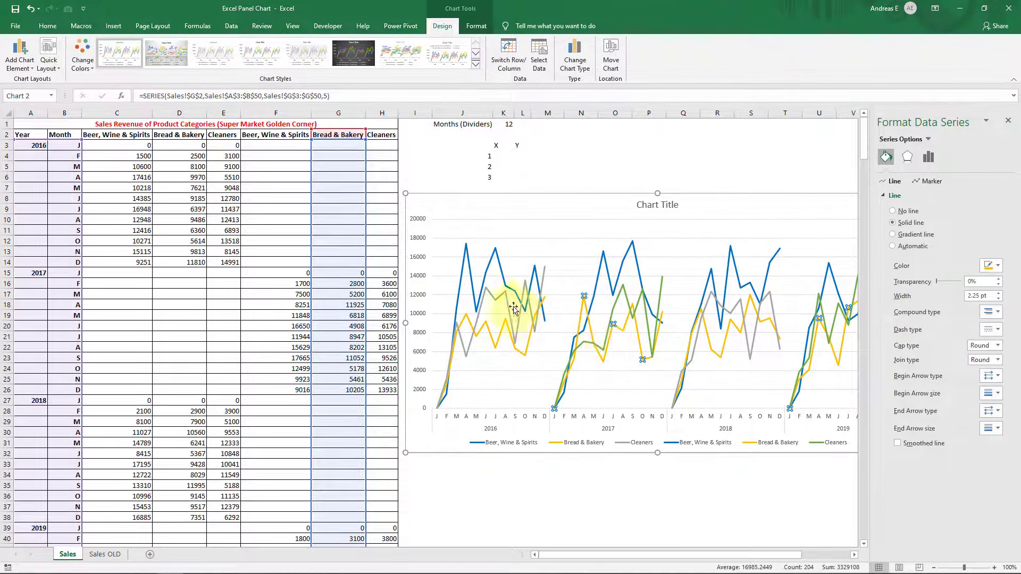
Colour the 2016 and 2017 Cleaners lines green.
click(496, 299)
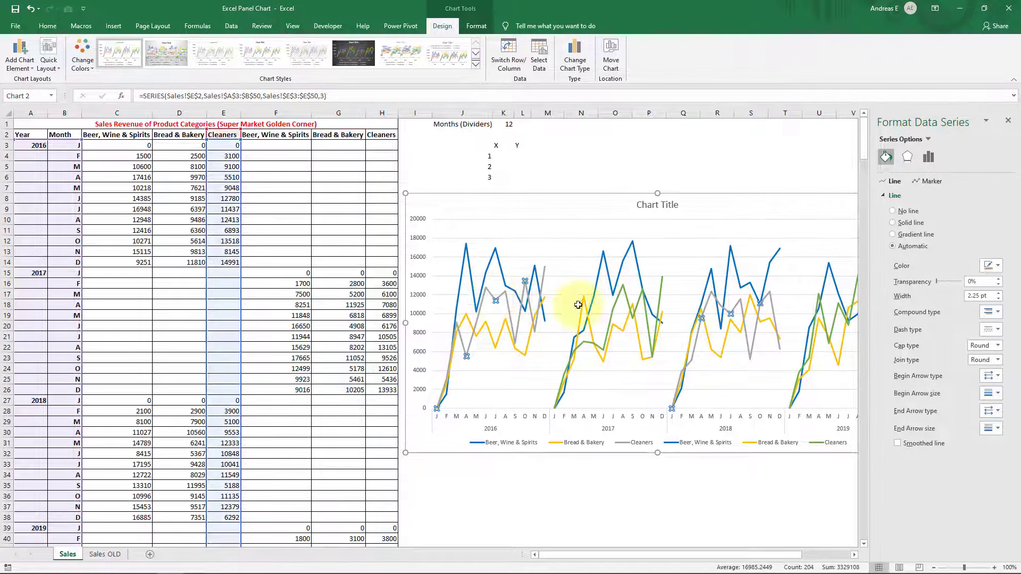
click(1000, 266)
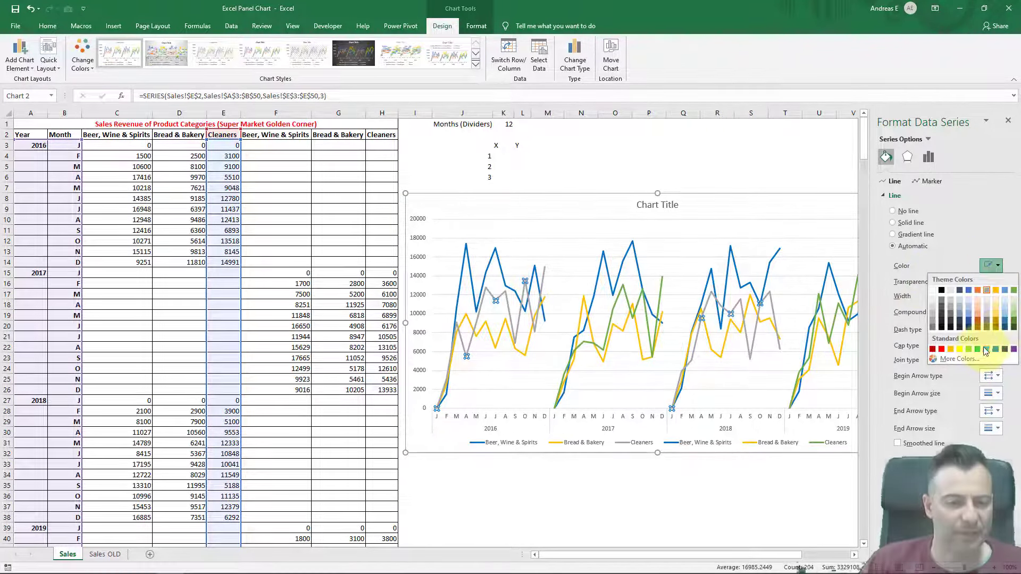
click(979, 344)
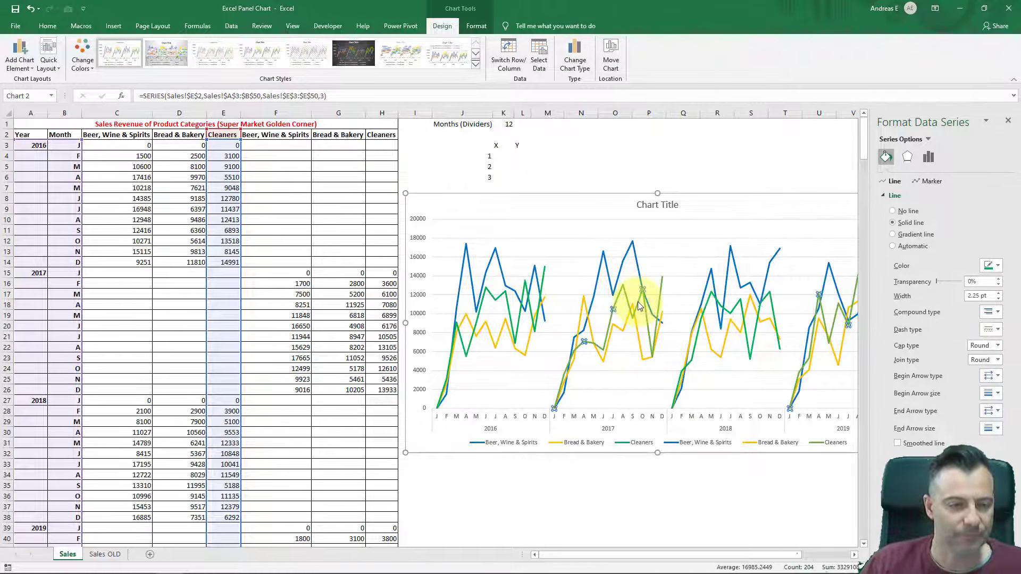
click(623, 298)
click(999, 267)
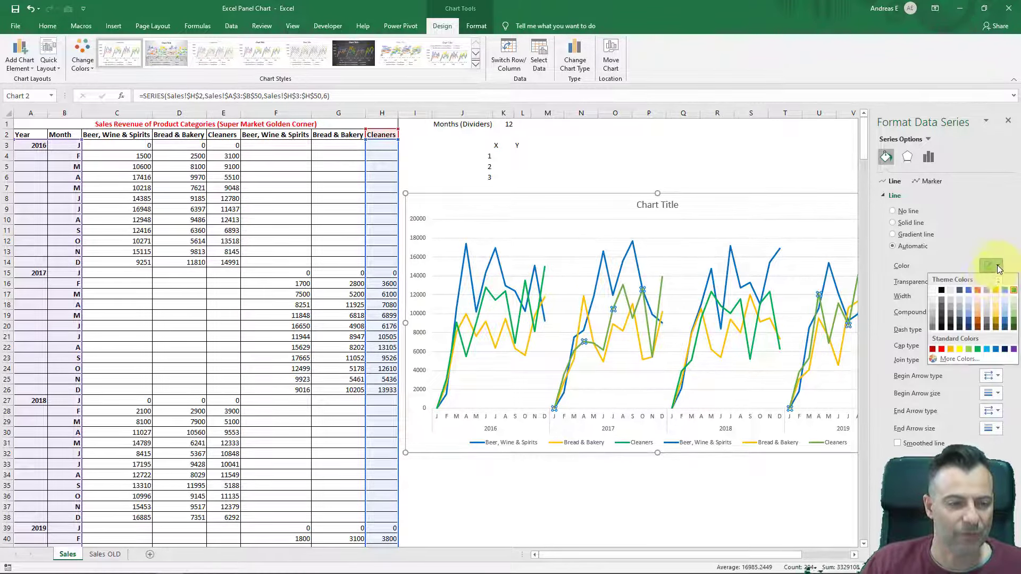
click(978, 349)
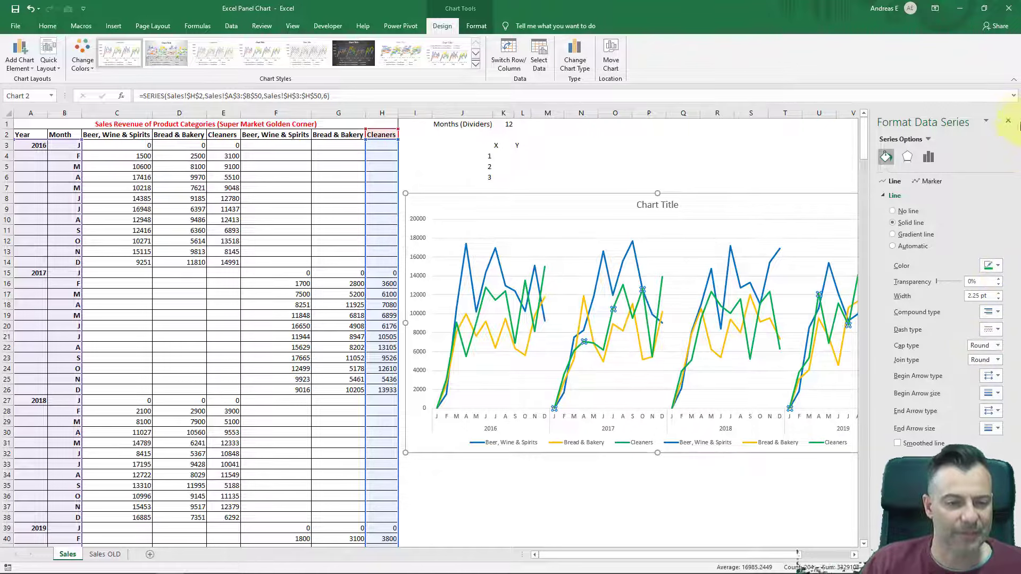
drag(1000, 122, 1013, 123)
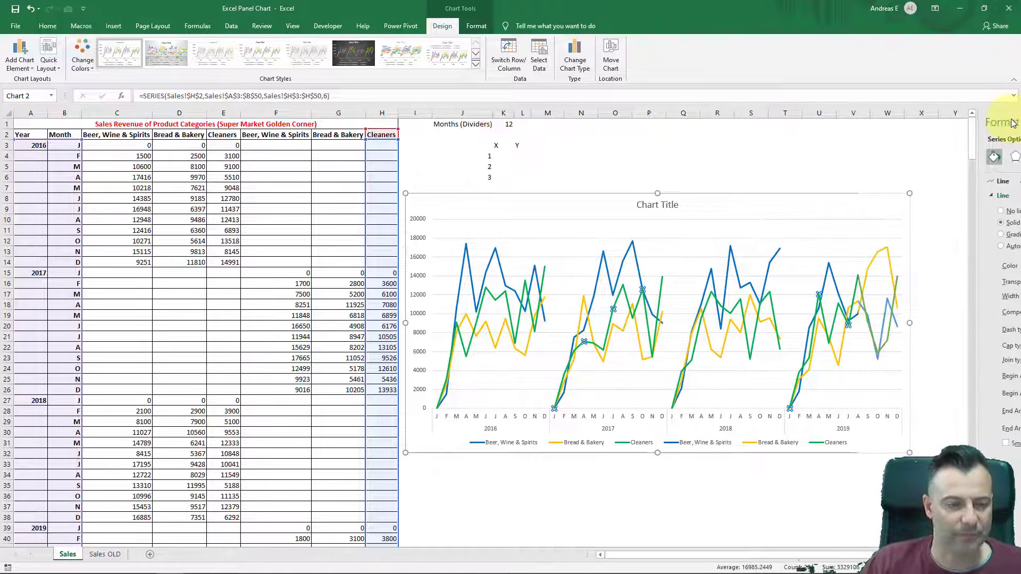
Delete the chart title.
click(668, 206)
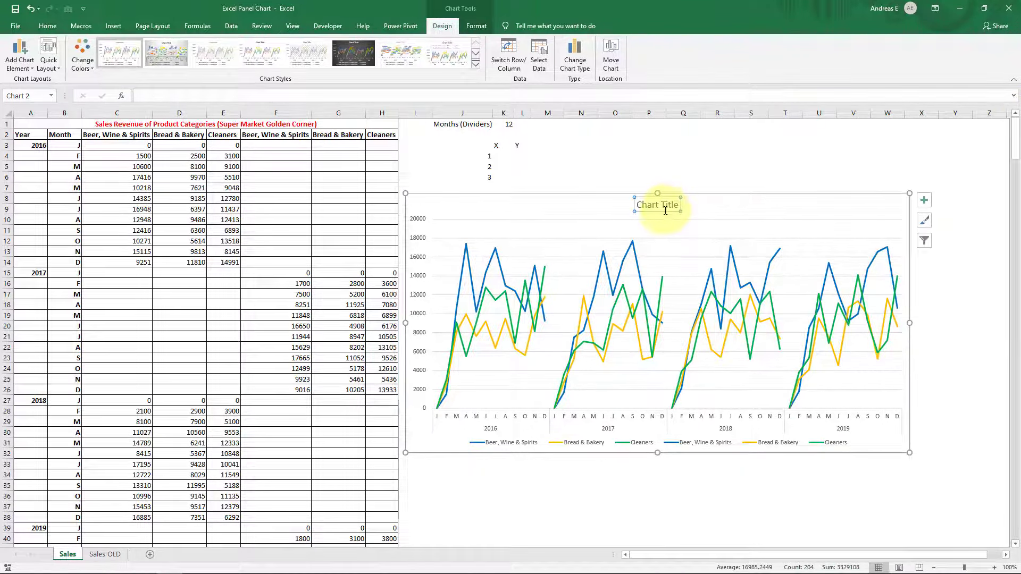
key(Delete)
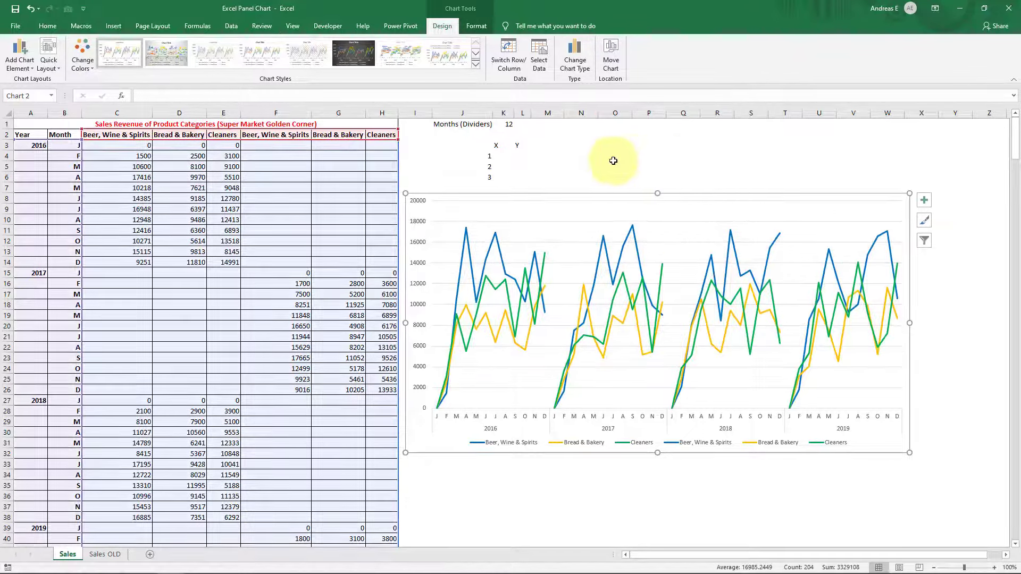
click(591, 165)
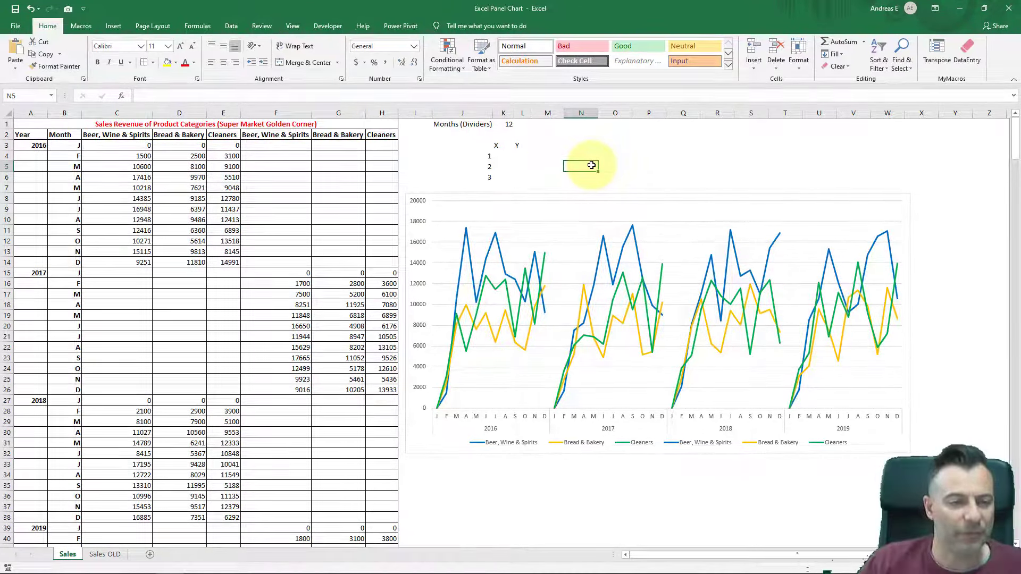
Delete the duplicate Cleaners, Bread & Bakery and Beer, Wine & Spirits legend entries.
click(827, 447)
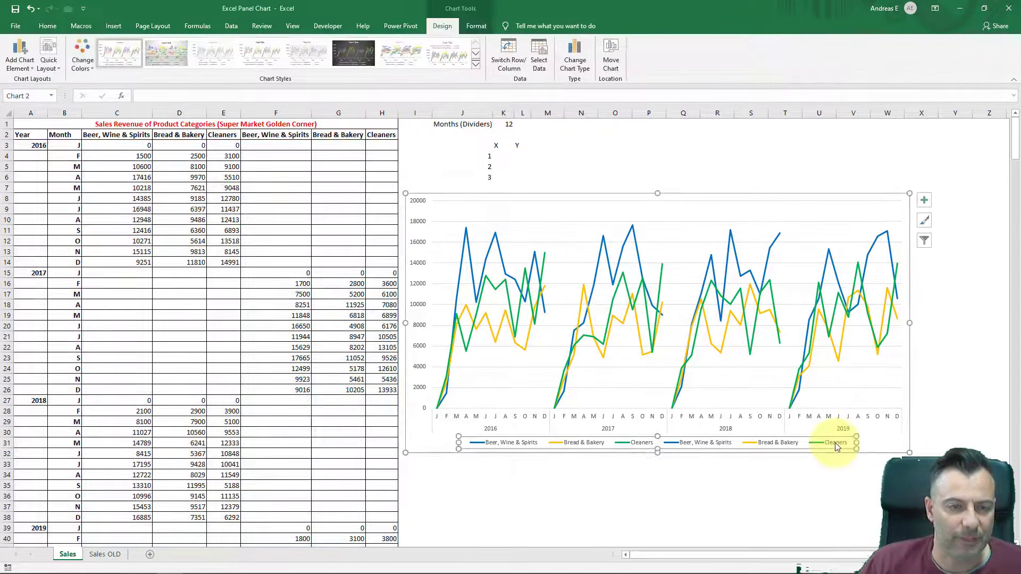
click(827, 447)
key(Delete)
click(802, 443)
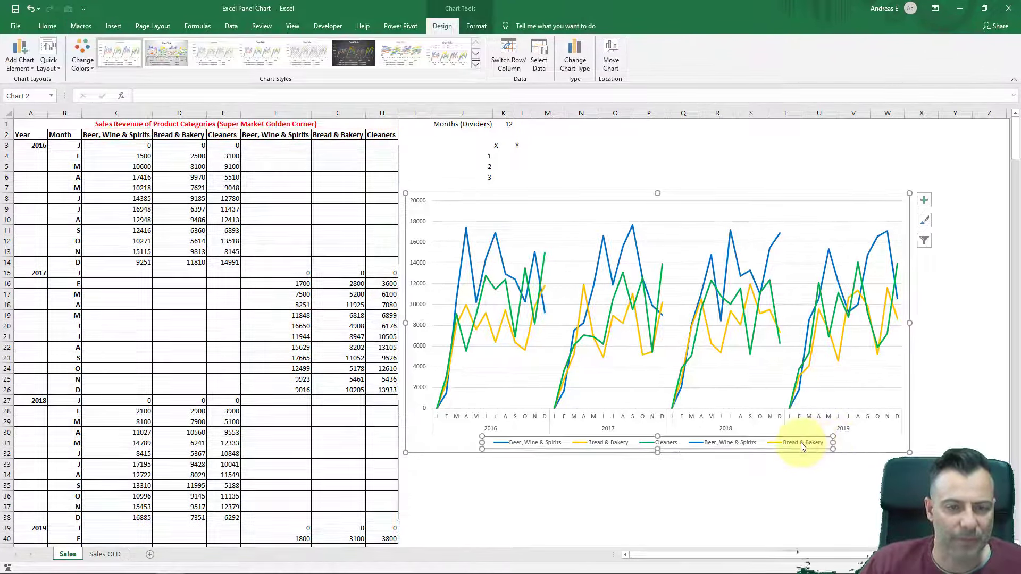
click(802, 443)
key(Delete)
click(766, 444)
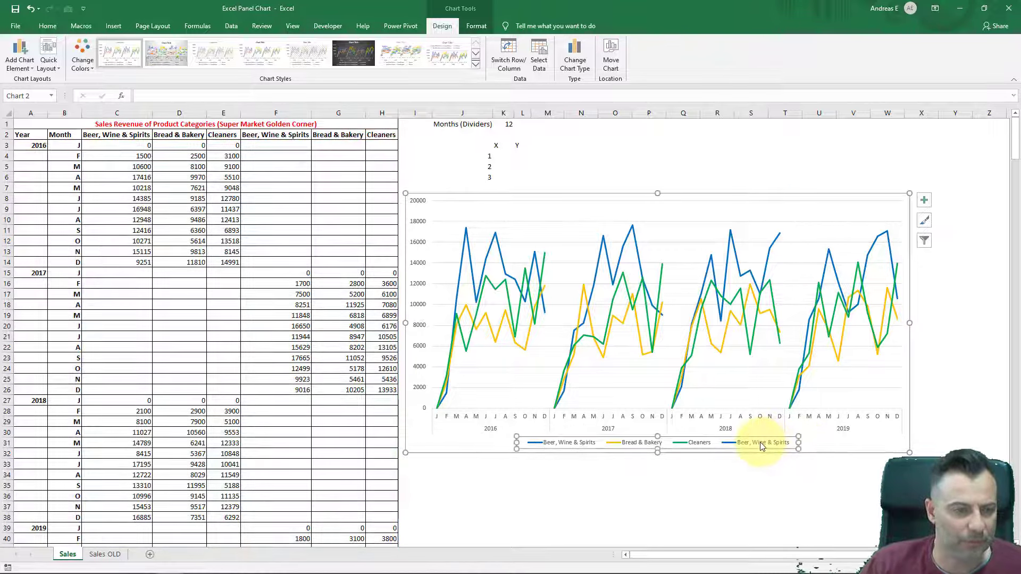
click(760, 444)
key(Delete)
click(725, 474)
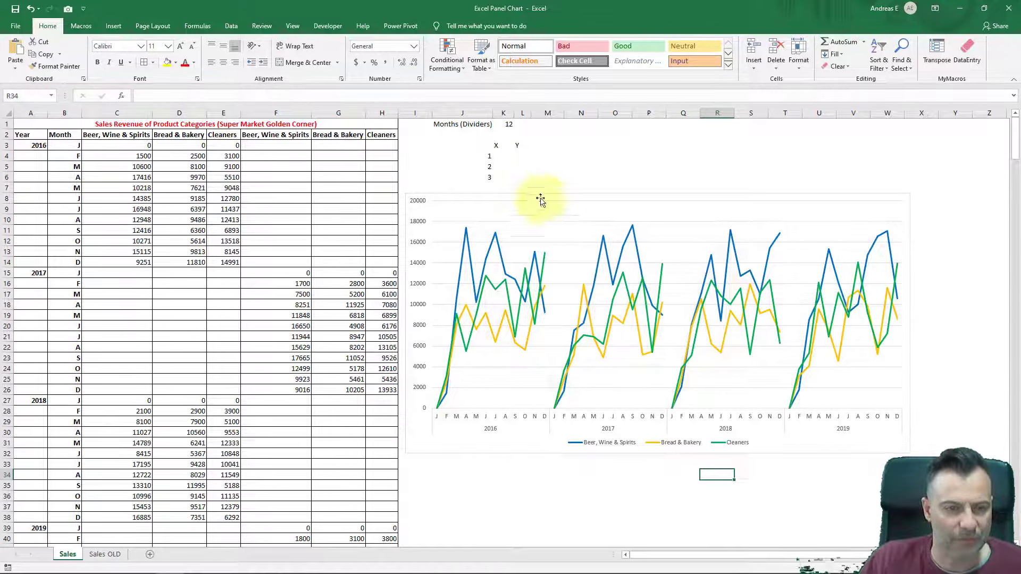
Enter the formula =$K$1*J4+0.5 in K4 for the first divider X position.
click(499, 155)
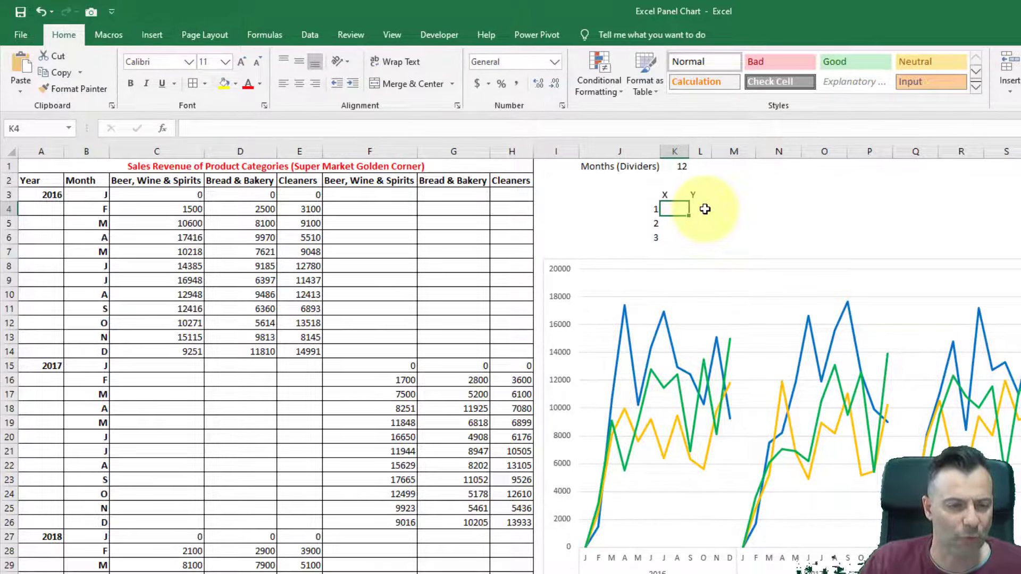
text(=)
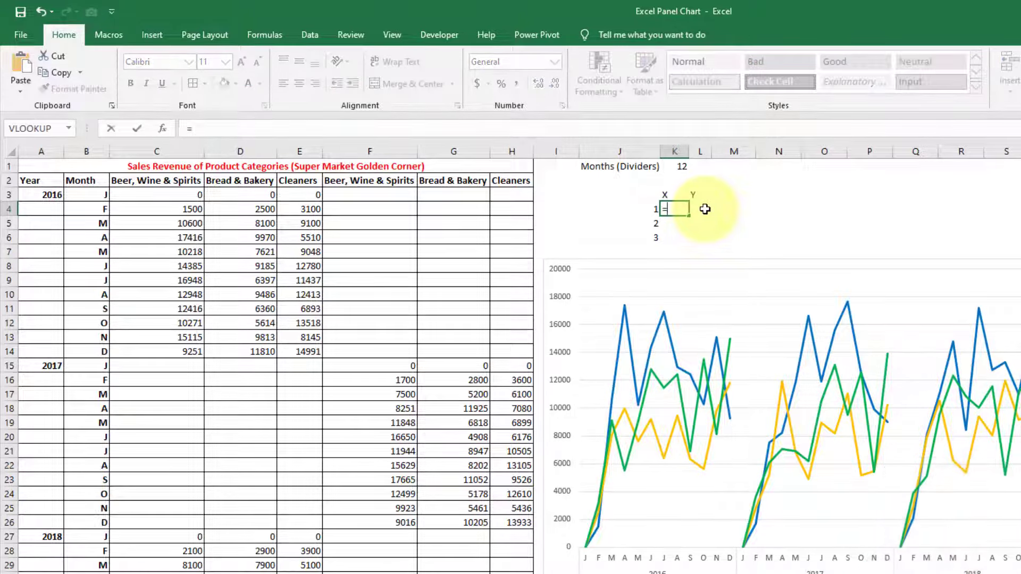
click(681, 167)
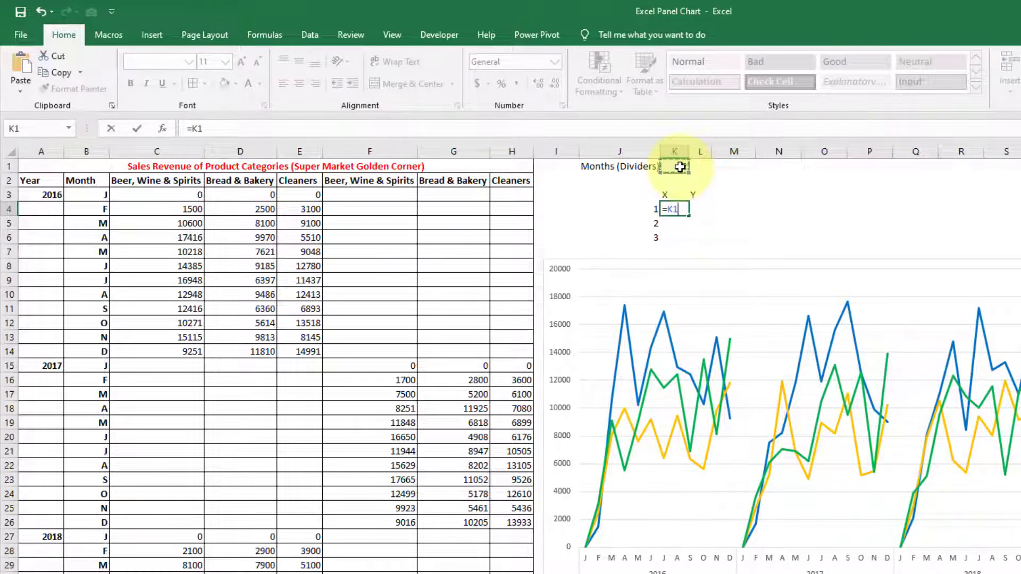
text(*)
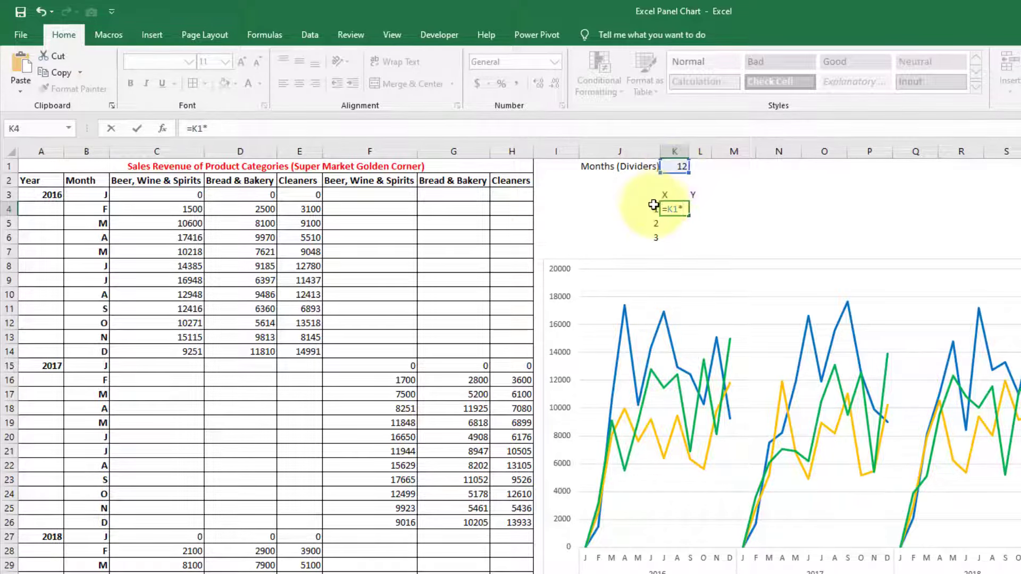
click(648, 208)
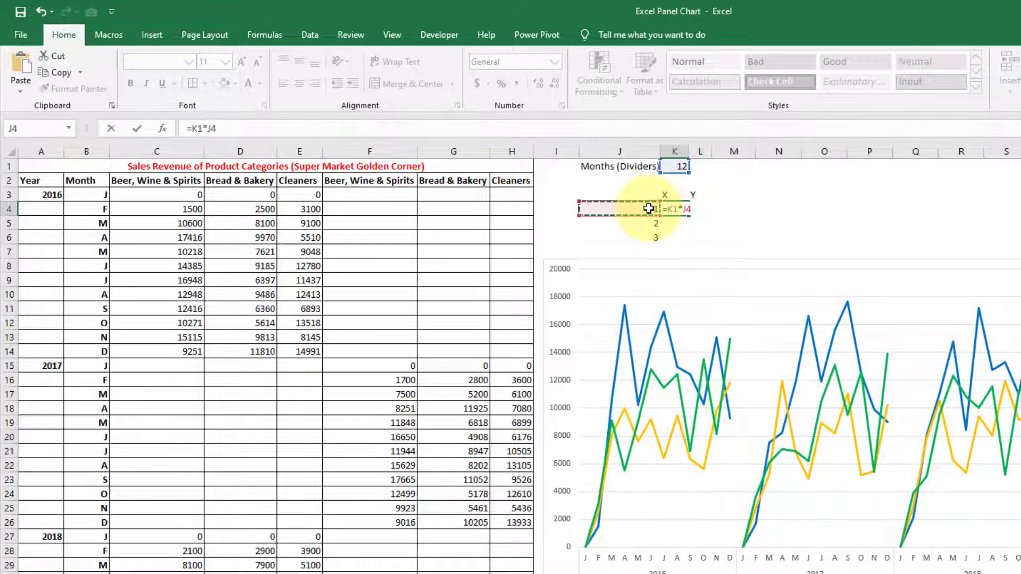
text(+)
text(0.5)
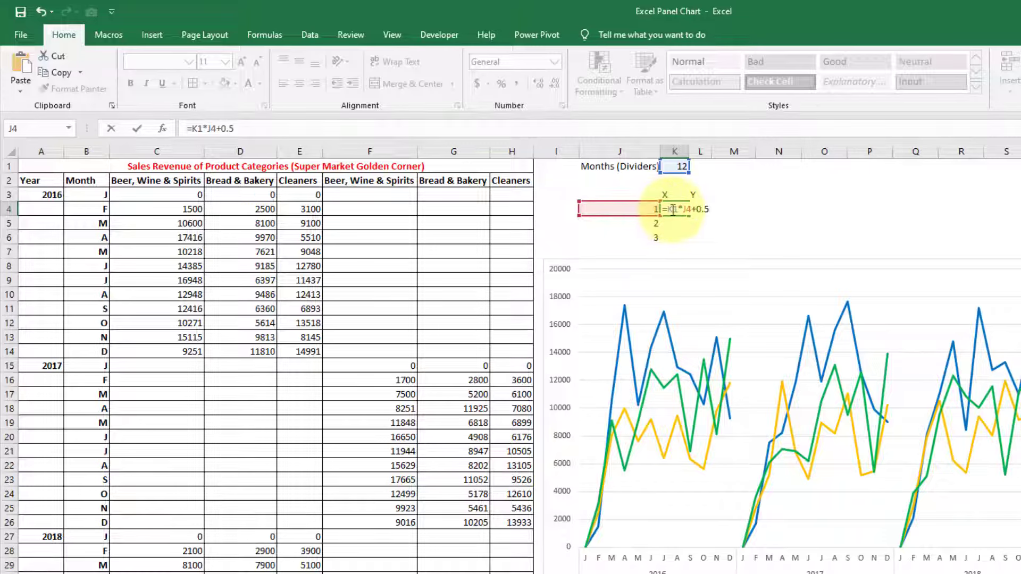
key(F4)
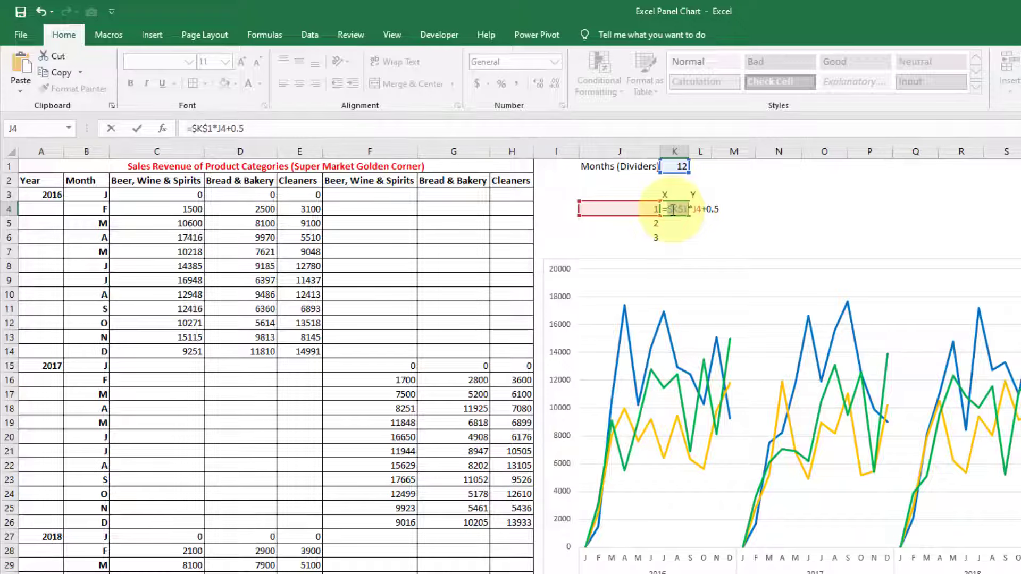
key(Return)
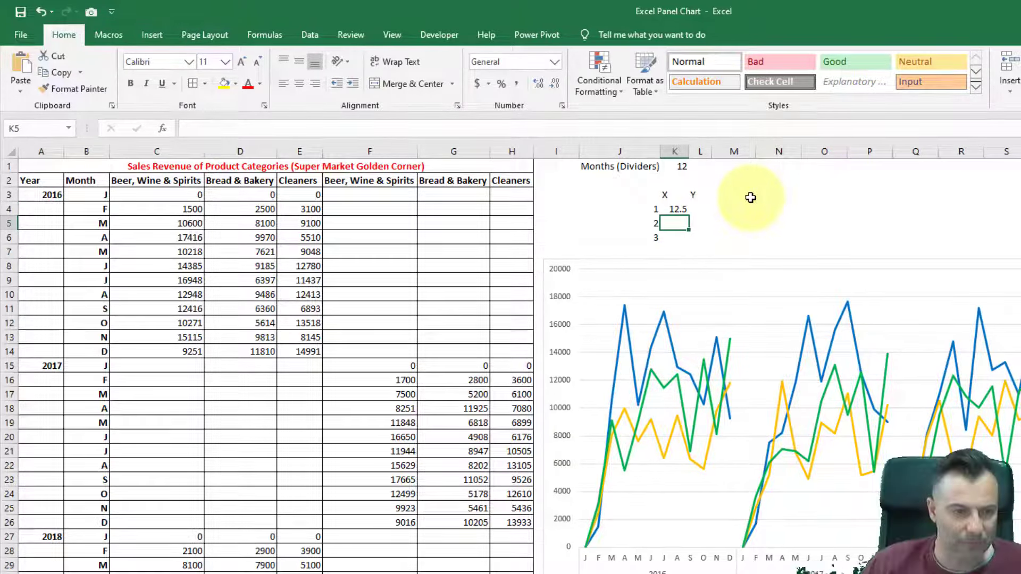
Fill the X formula down to K5:K6 and enter 0 as the Y values.
click(676, 209)
double_click(689, 215)
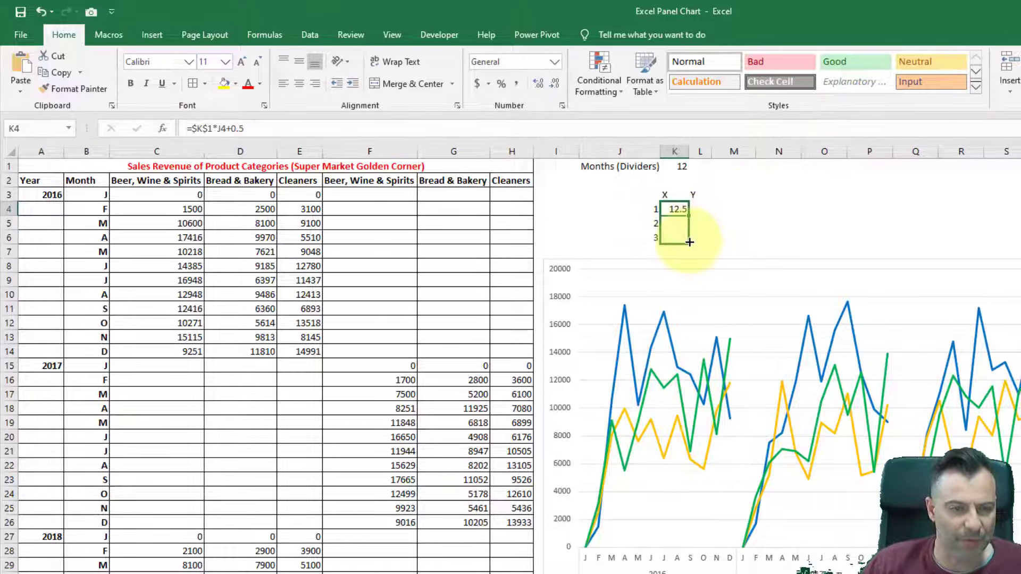
click(701, 210)
text(0)
key(Return)
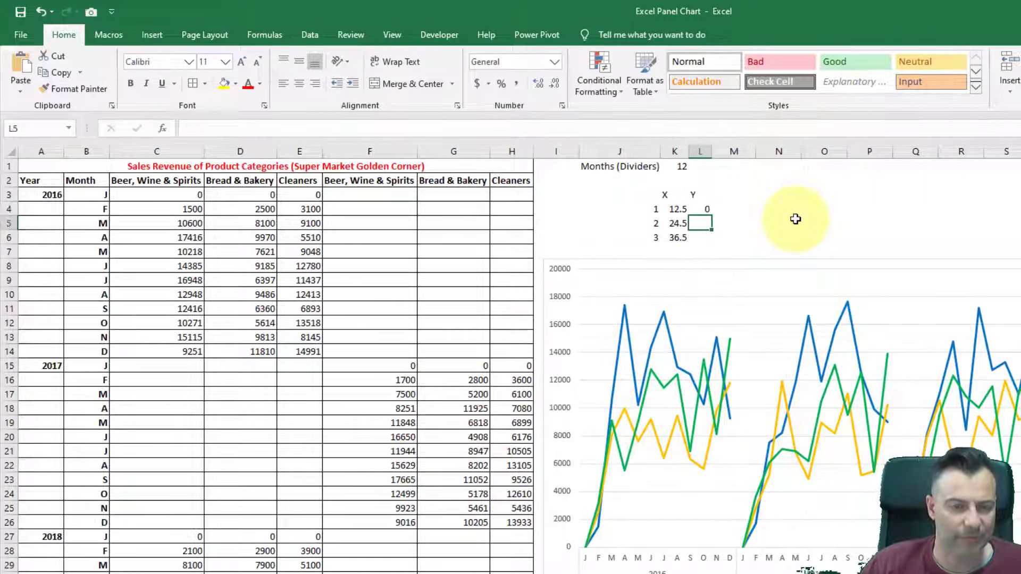
text(0)
key(Return)
text(0)
text(0)
key(Return)
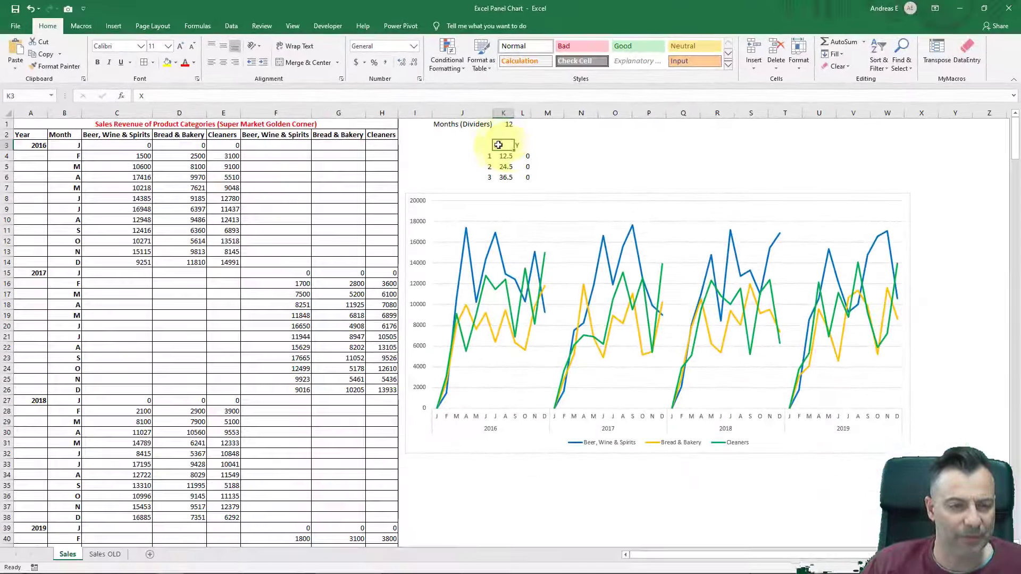
Copy the X/Y table and Paste Special it into the chart as a new series, categories in first column.
drag(661, 192, 697, 233)
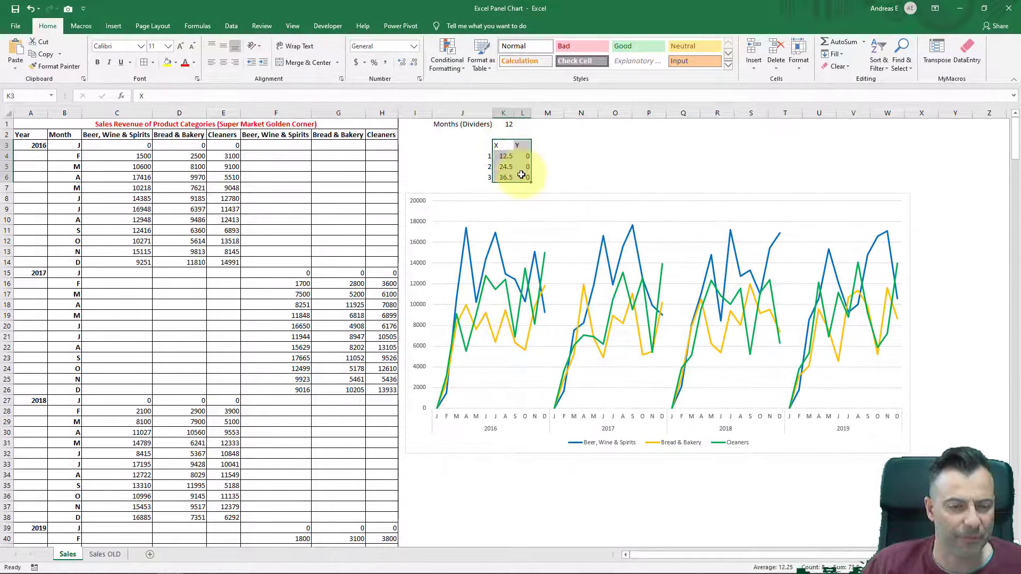
click(46, 54)
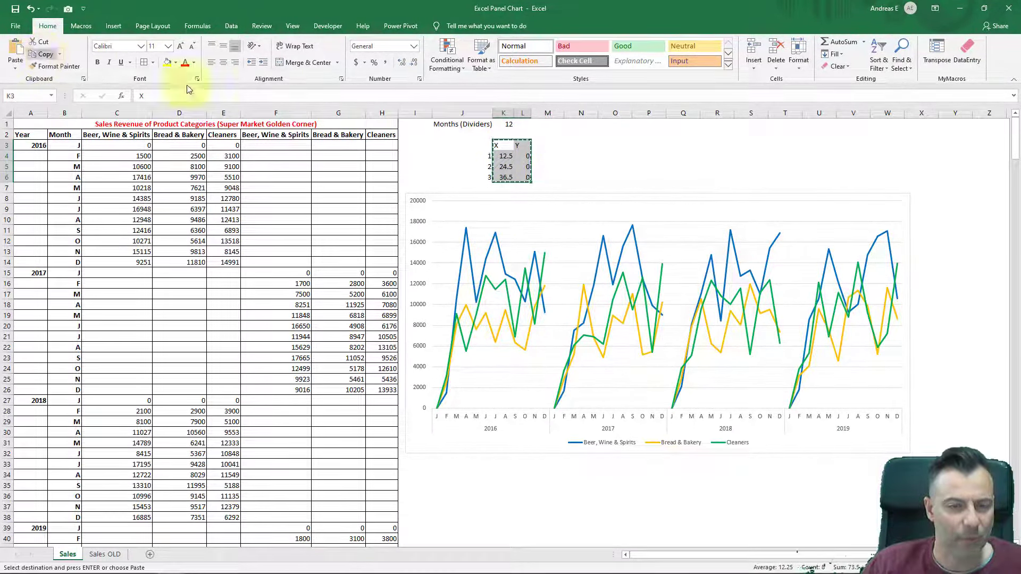
click(454, 196)
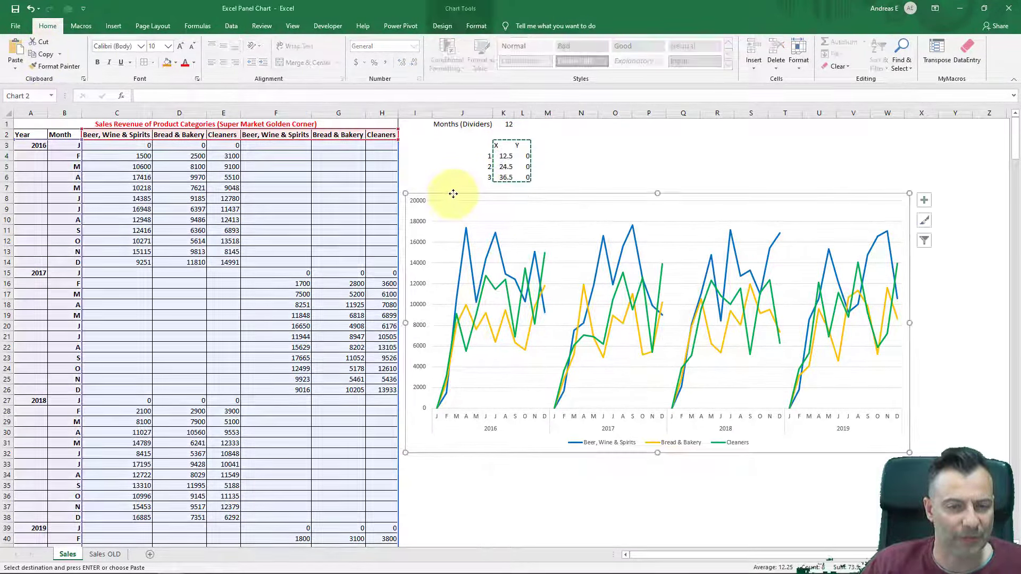
click(16, 74)
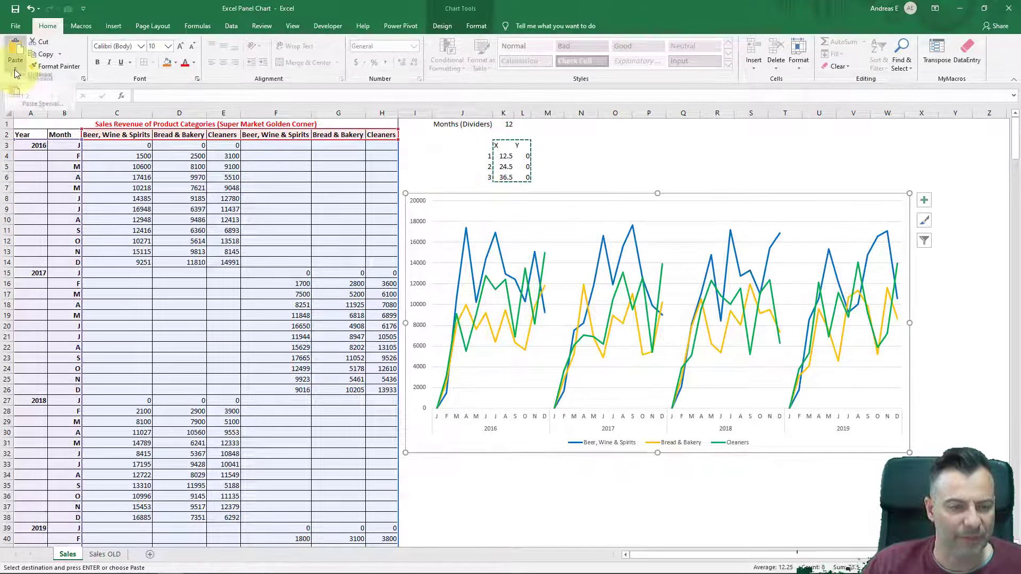
click(40, 104)
drag(238, 264, 634, 149)
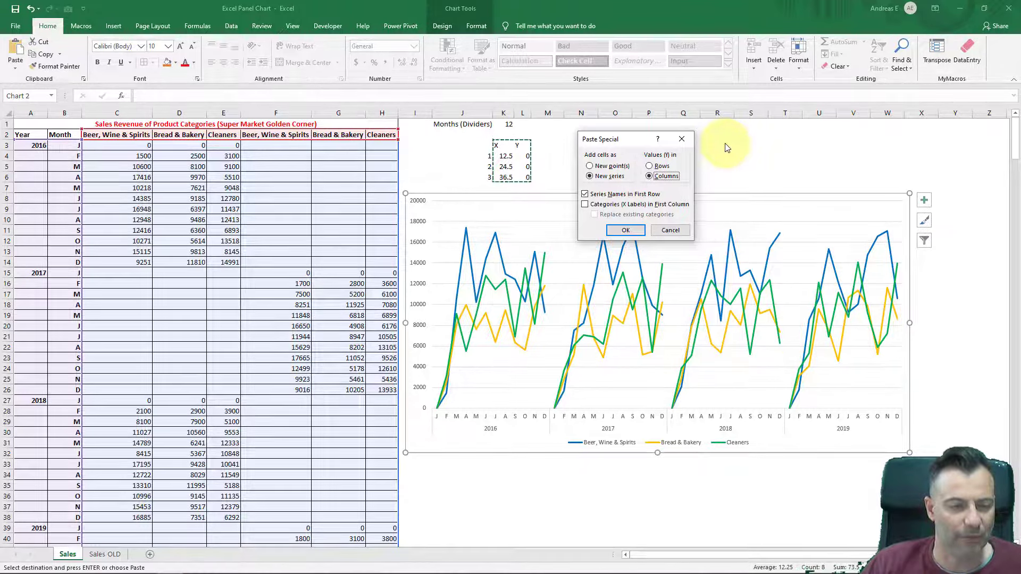
click(585, 204)
click(627, 231)
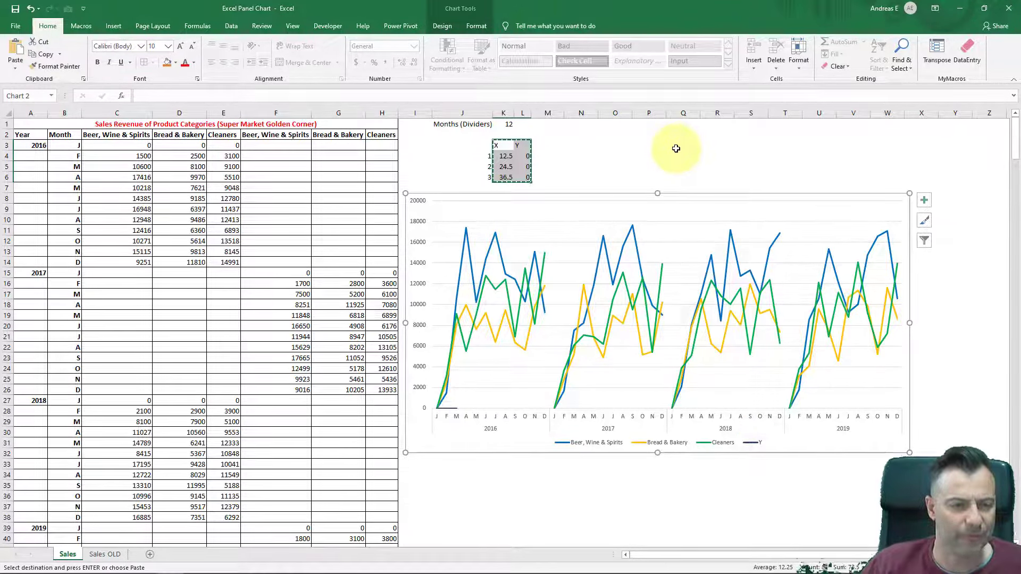
Select series Y via Chart Elements and change it to Scatter on the secondary axis.
click(476, 27)
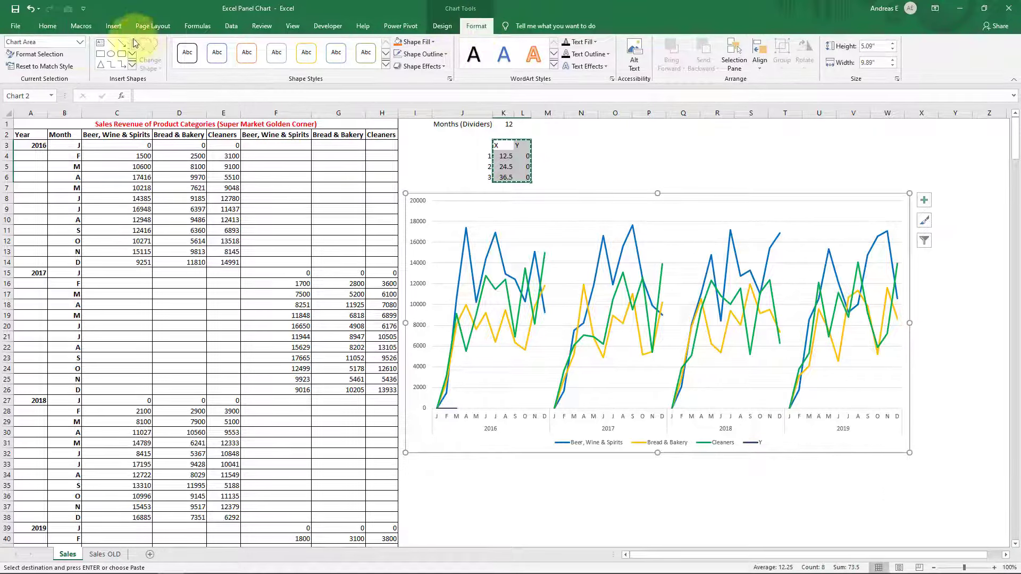
click(78, 43)
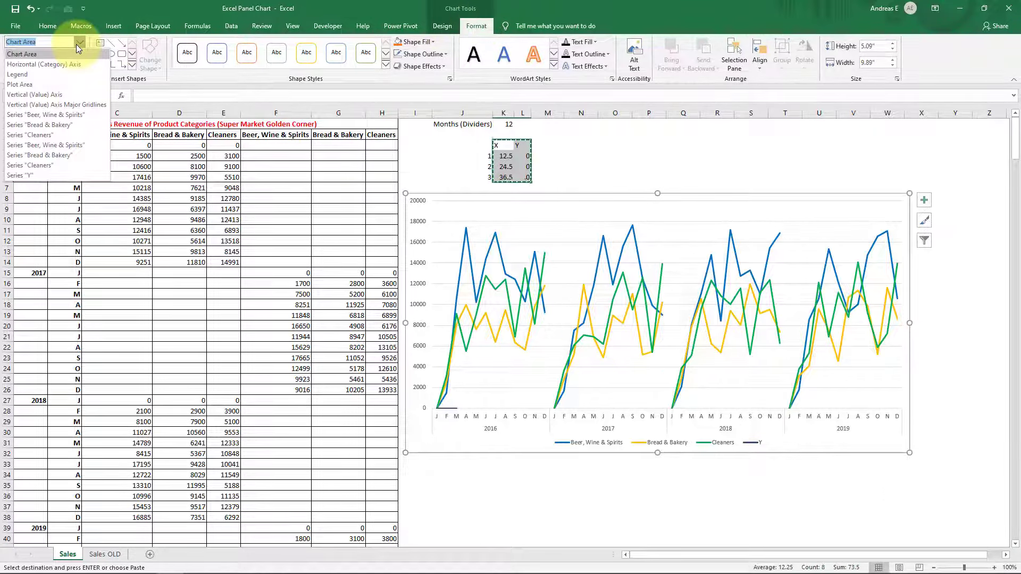
click(76, 175)
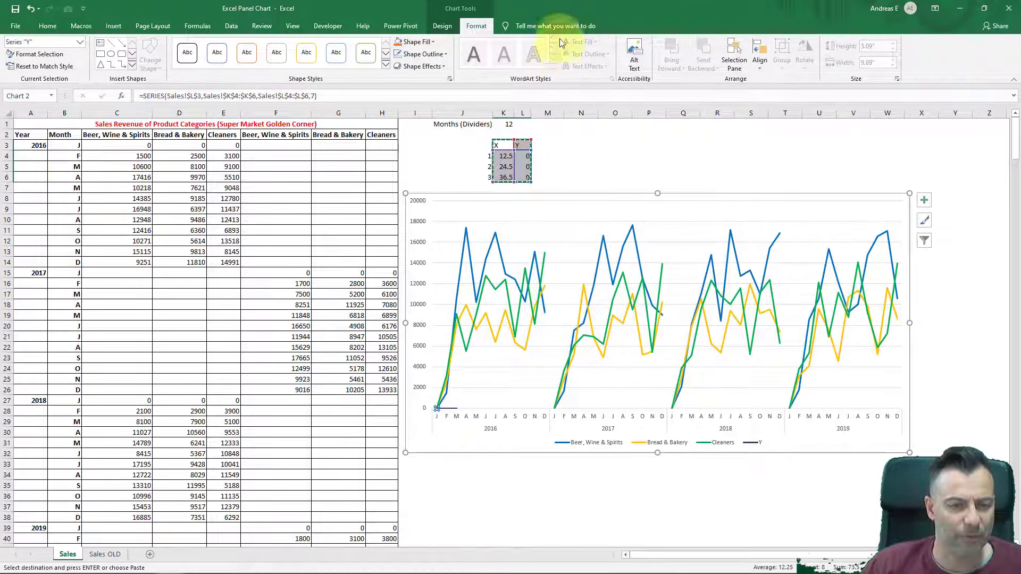
click(443, 26)
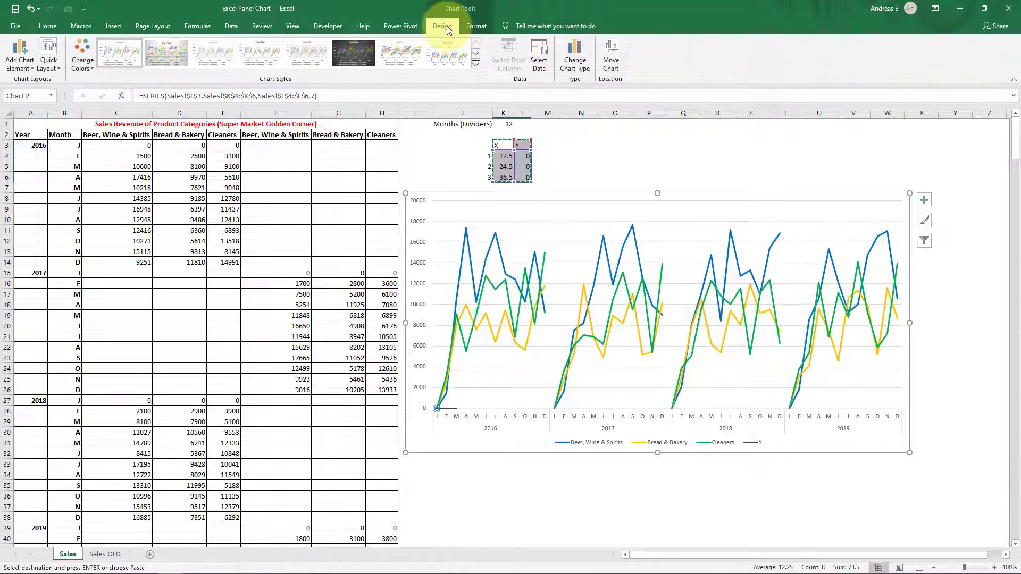
click(579, 53)
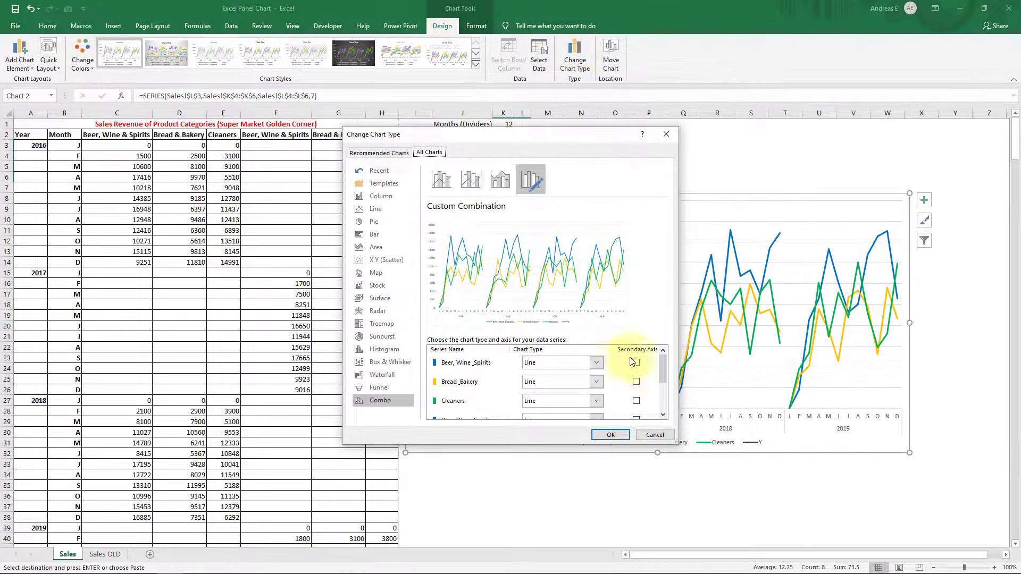
drag(663, 367, 663, 411)
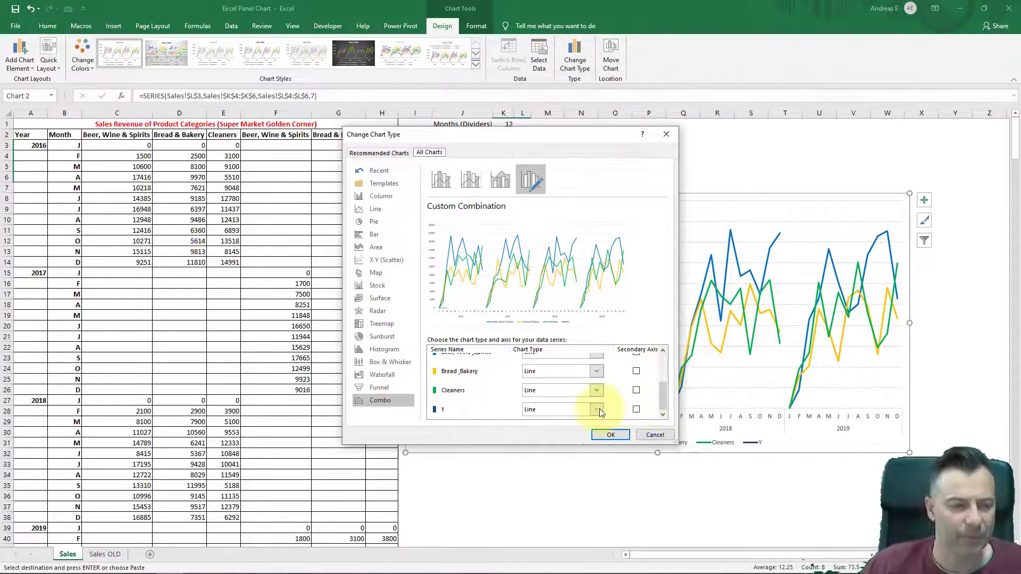
click(597, 409)
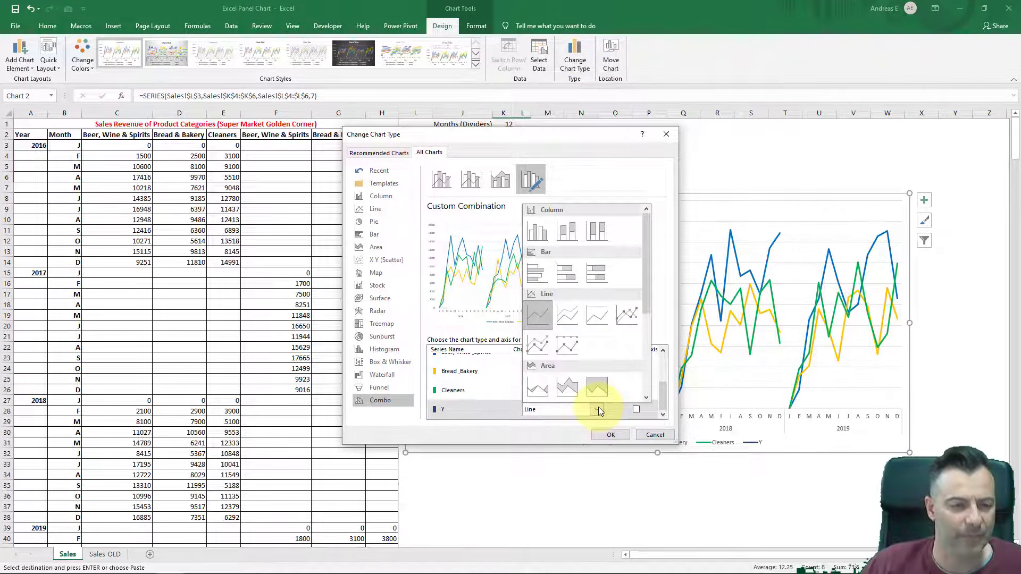
click(545, 343)
scroll(550, 343, down, 3)
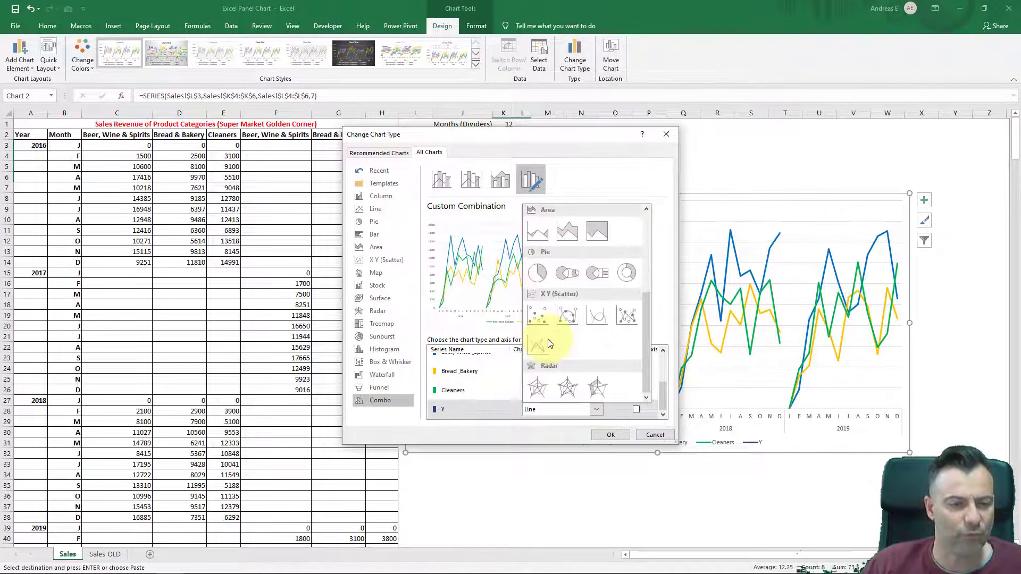
click(538, 318)
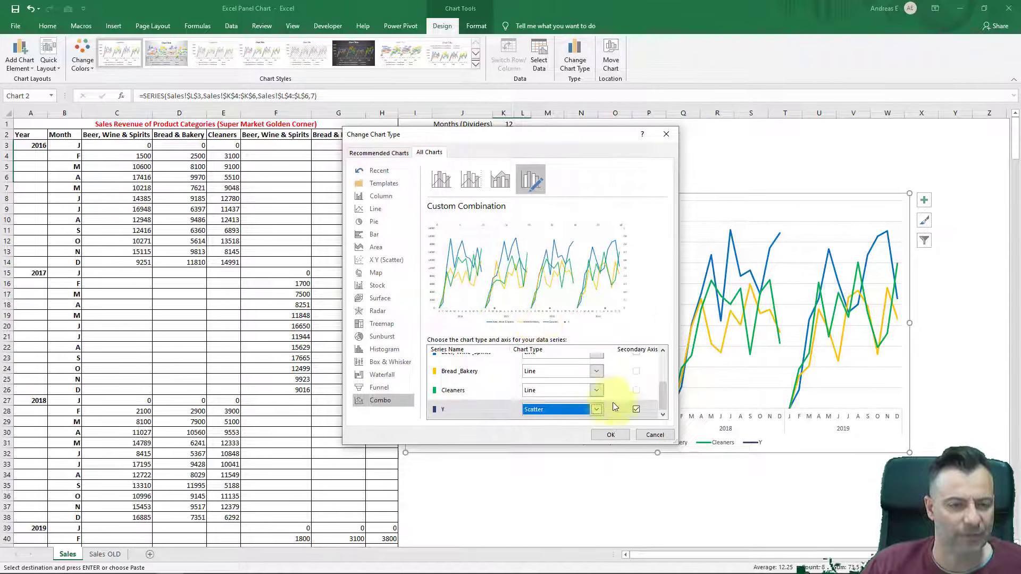
click(636, 409)
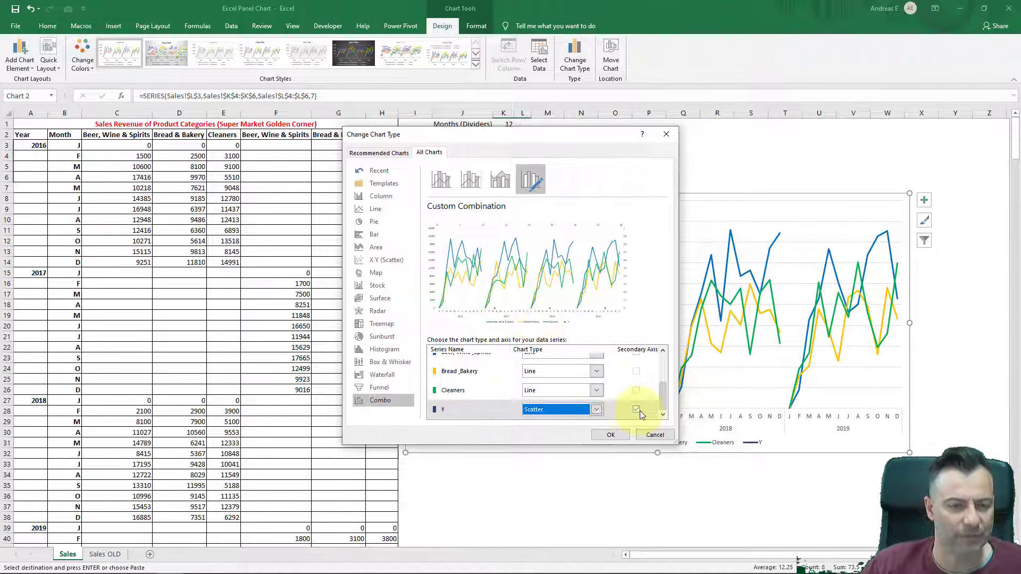
click(611, 435)
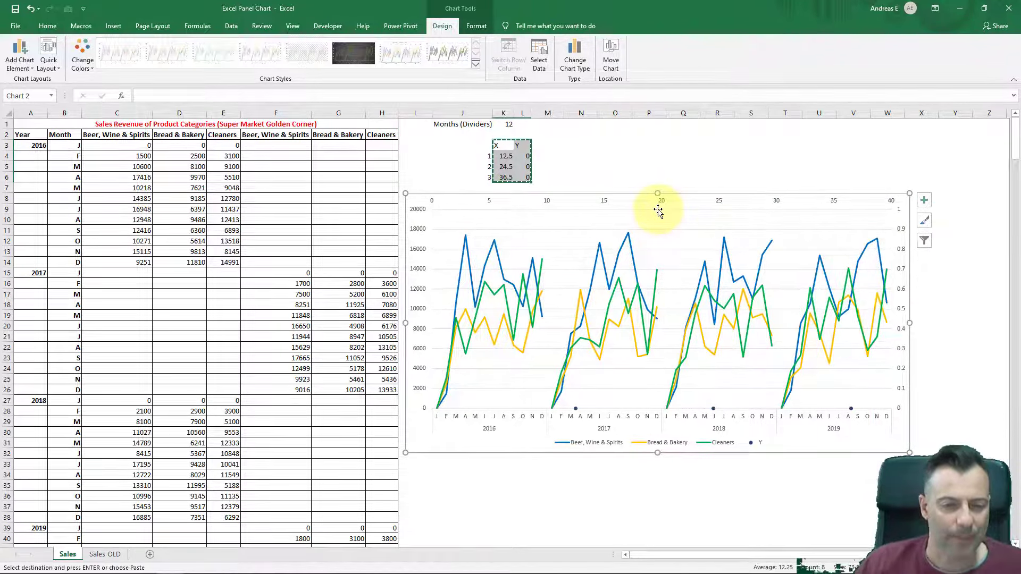
Delete the top 0–40 secondary horizontal axis, then select the Y series for adding chart elements.
click(663, 207)
key(Delete)
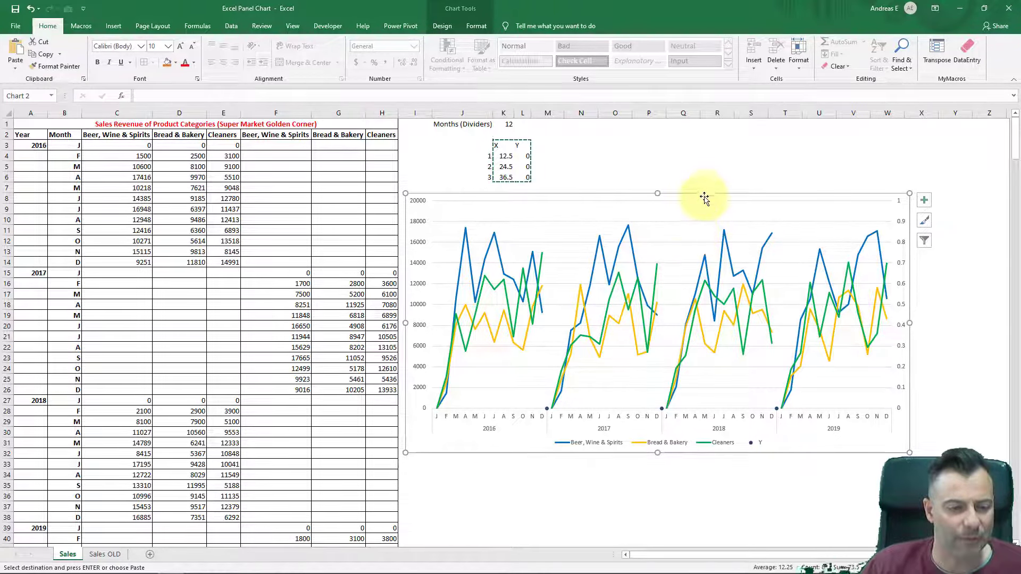
click(470, 27)
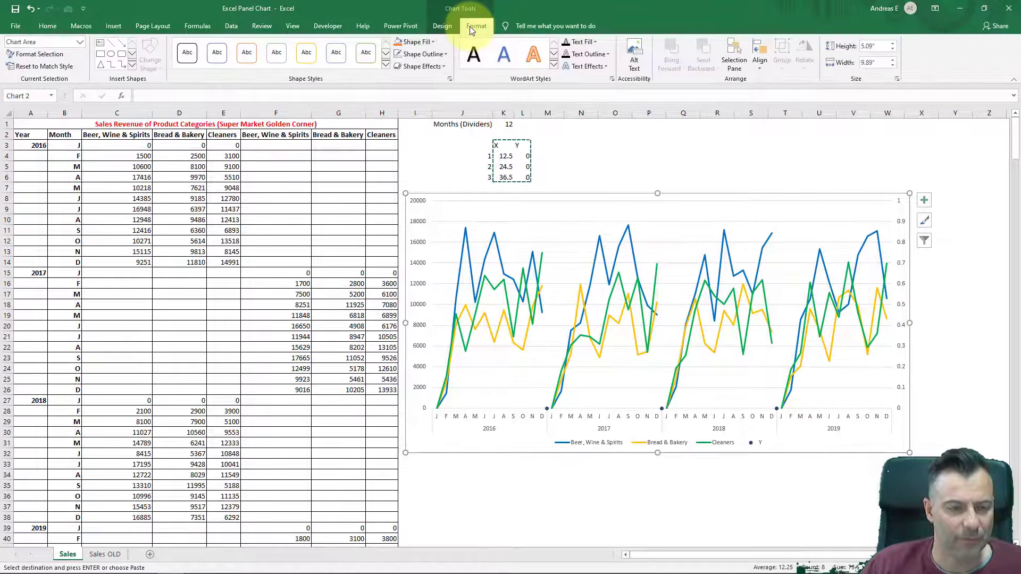
click(80, 42)
click(35, 187)
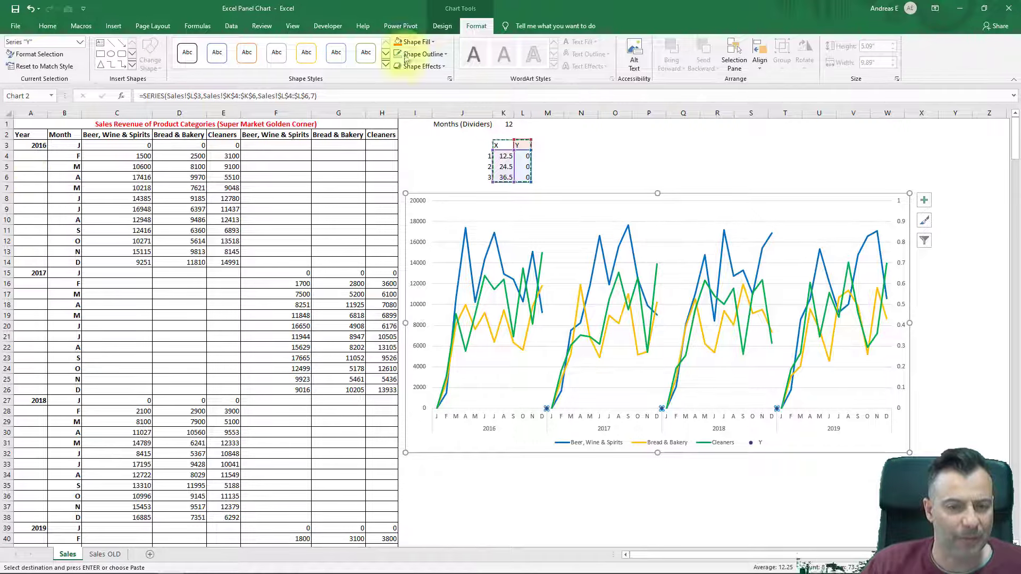
click(434, 31)
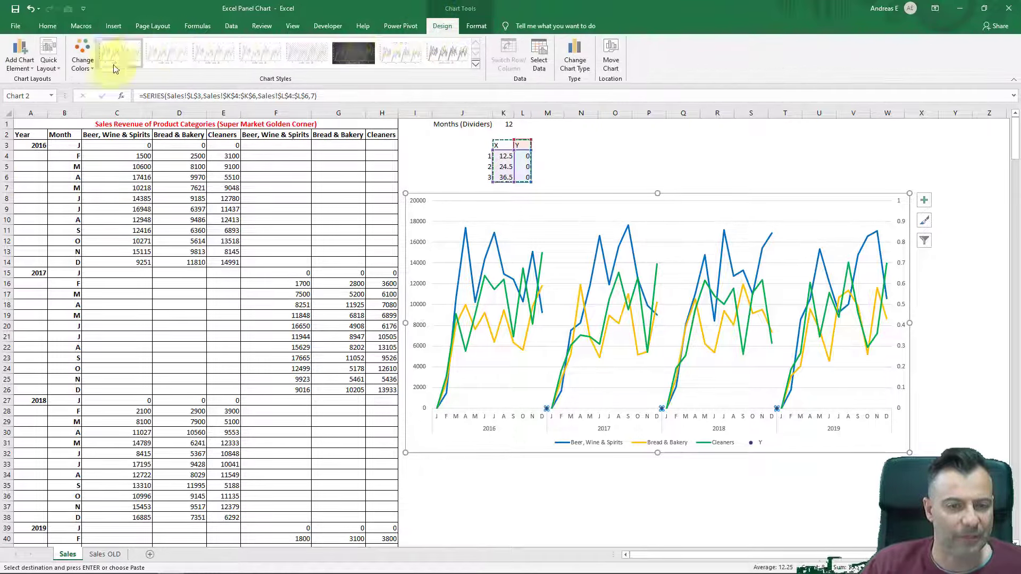
click(34, 69)
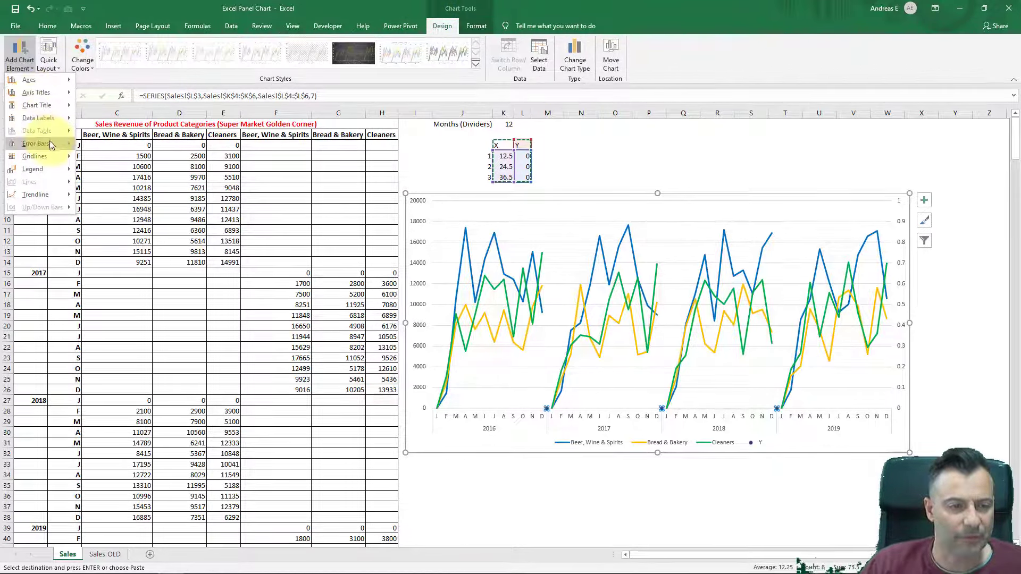
mouse_move(35, 143)
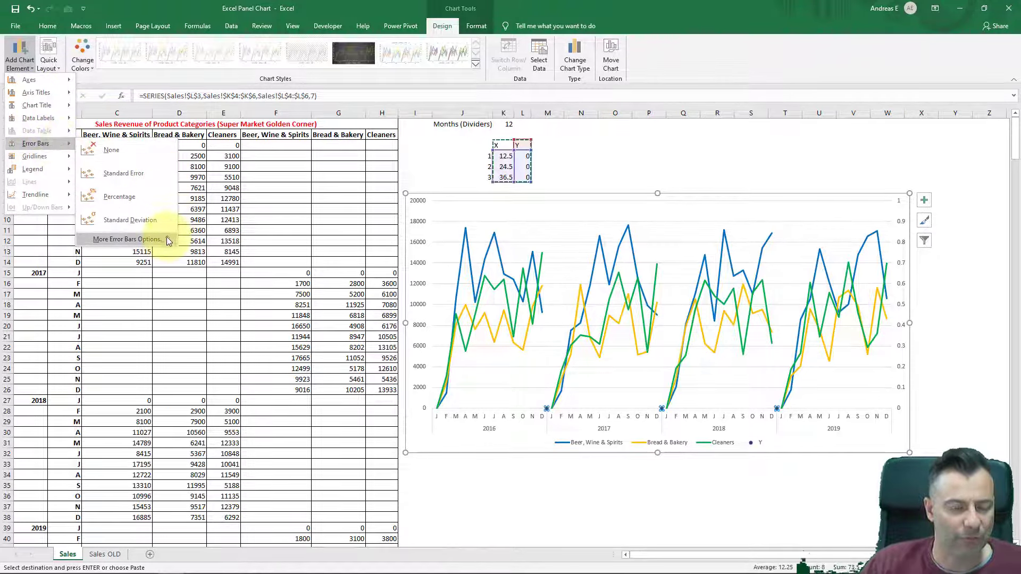
Give the Y series Plus-direction, No Cap error bars with a fixed value of 1.0.
click(166, 239)
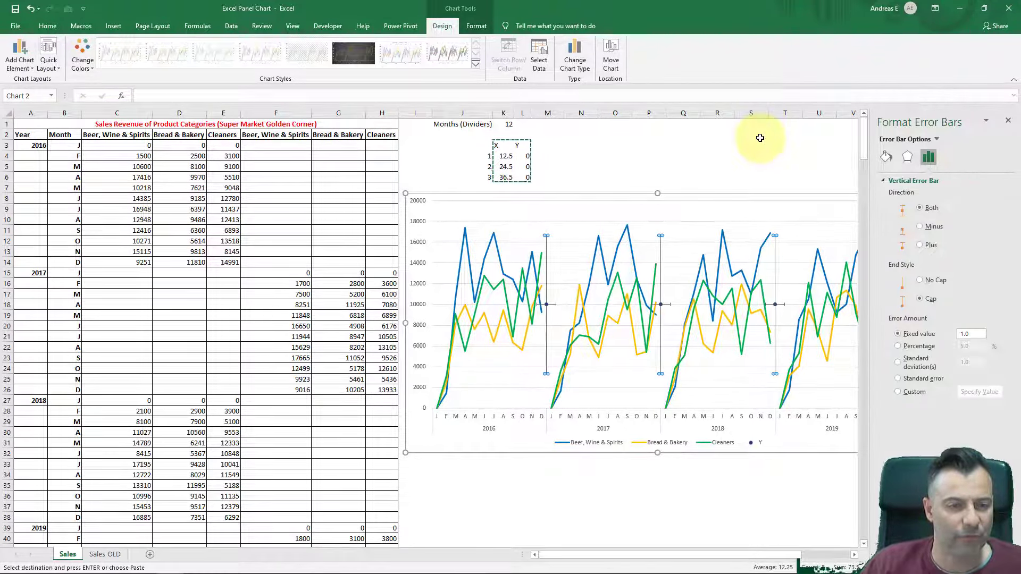
click(919, 246)
click(919, 280)
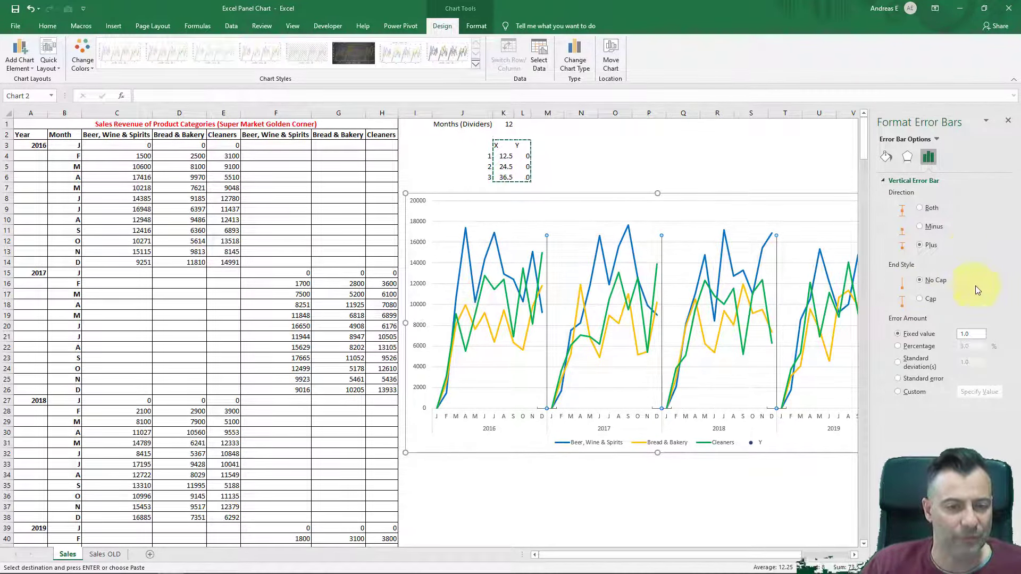
click(976, 333)
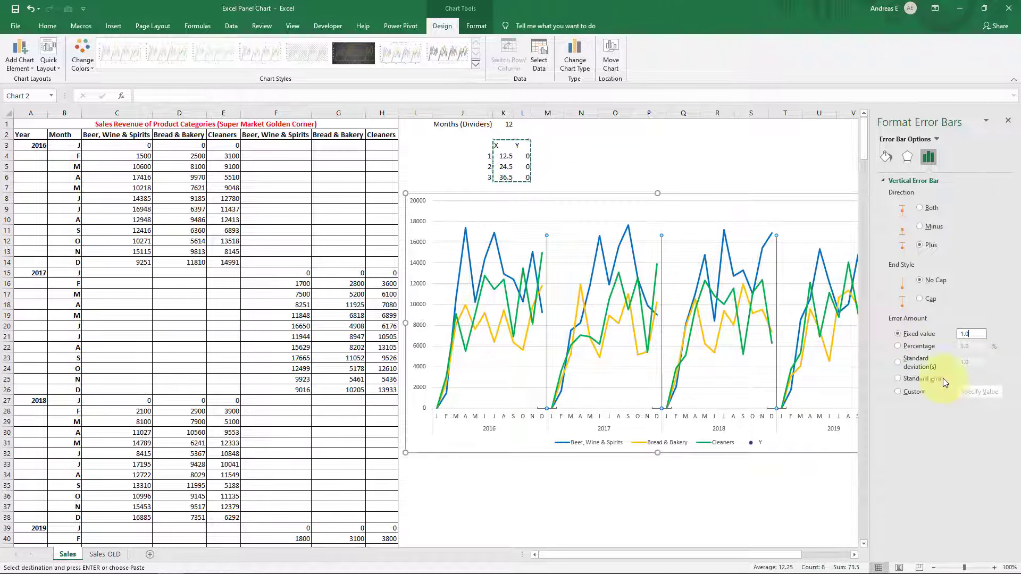
double_click(972, 335)
click(1008, 120)
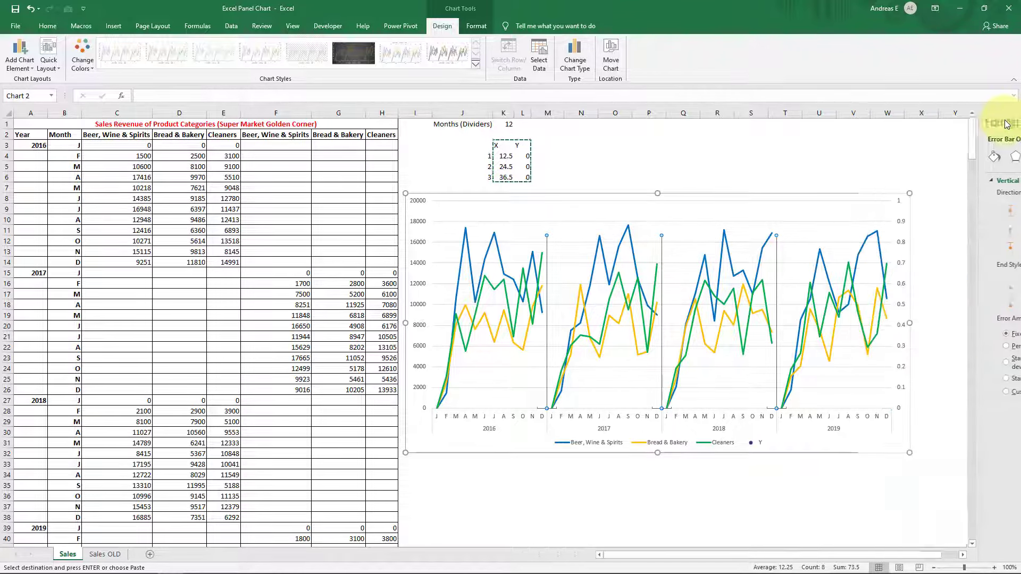
Set the secondary vertical axis maximum to 1.0.
click(901, 237)
double_click(901, 238)
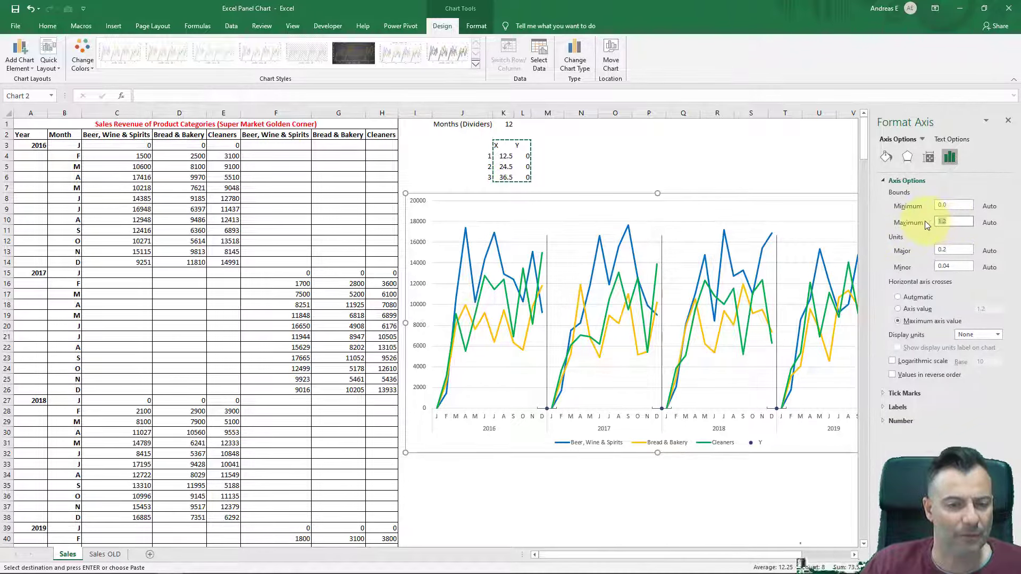
text(1)
click(959, 248)
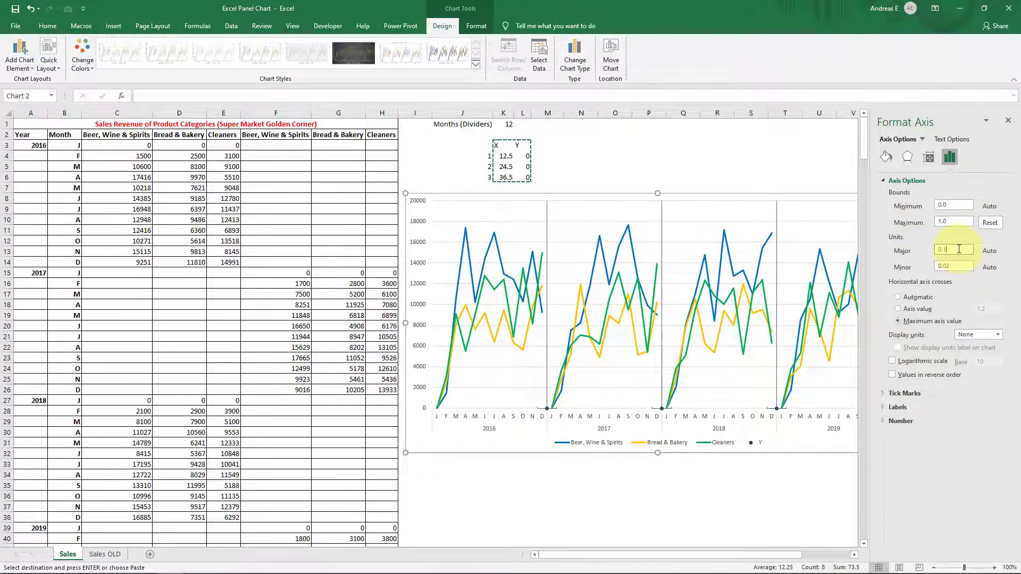
Remove the secondary axis tick marks and set its label position to None.
click(882, 394)
click(973, 407)
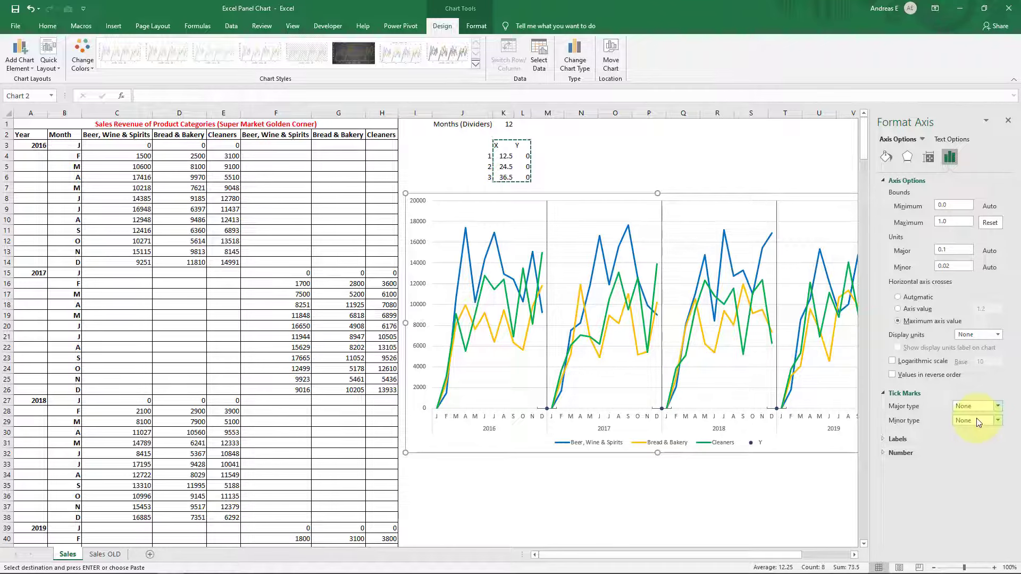
click(881, 440)
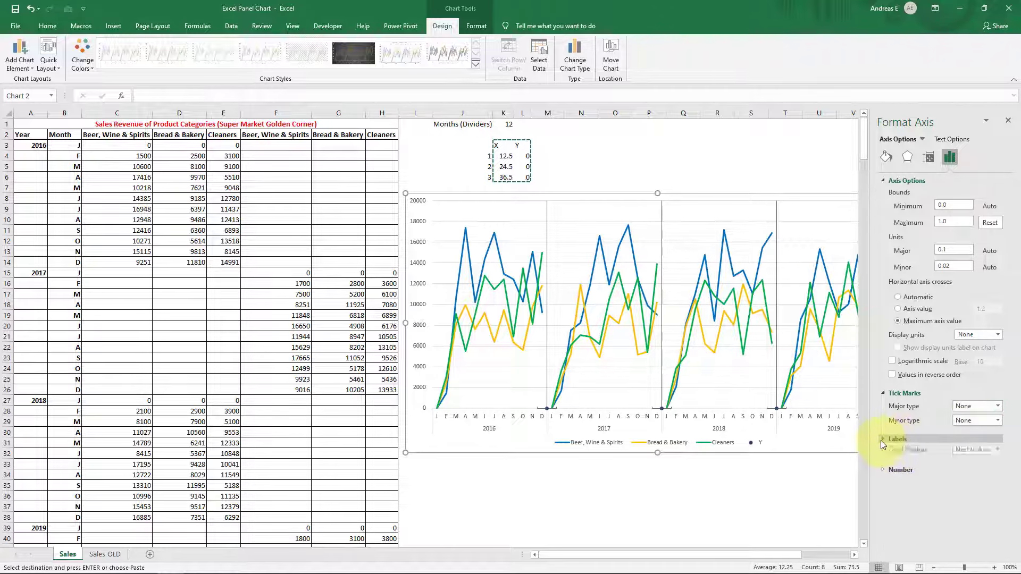
click(998, 452)
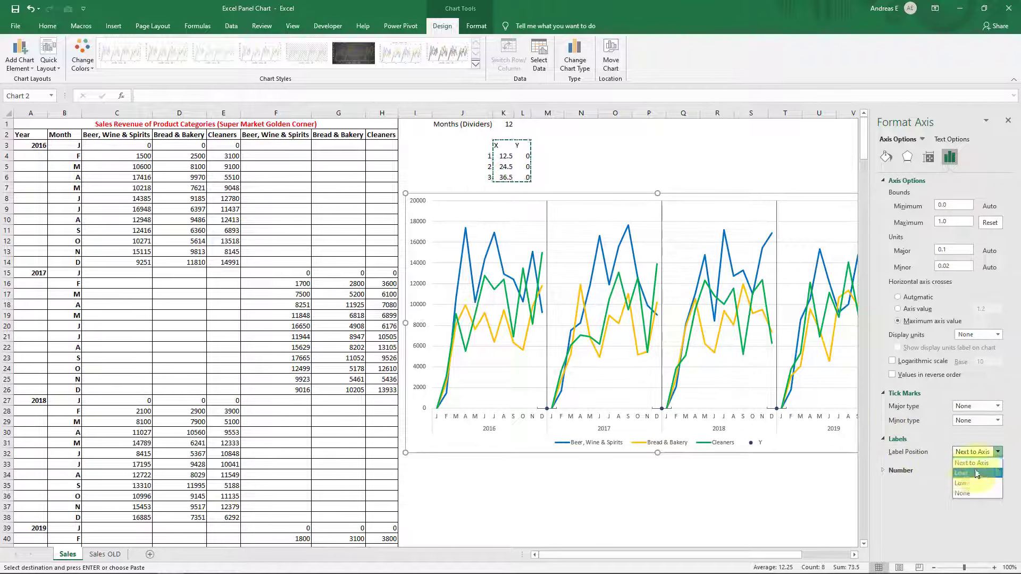
click(967, 492)
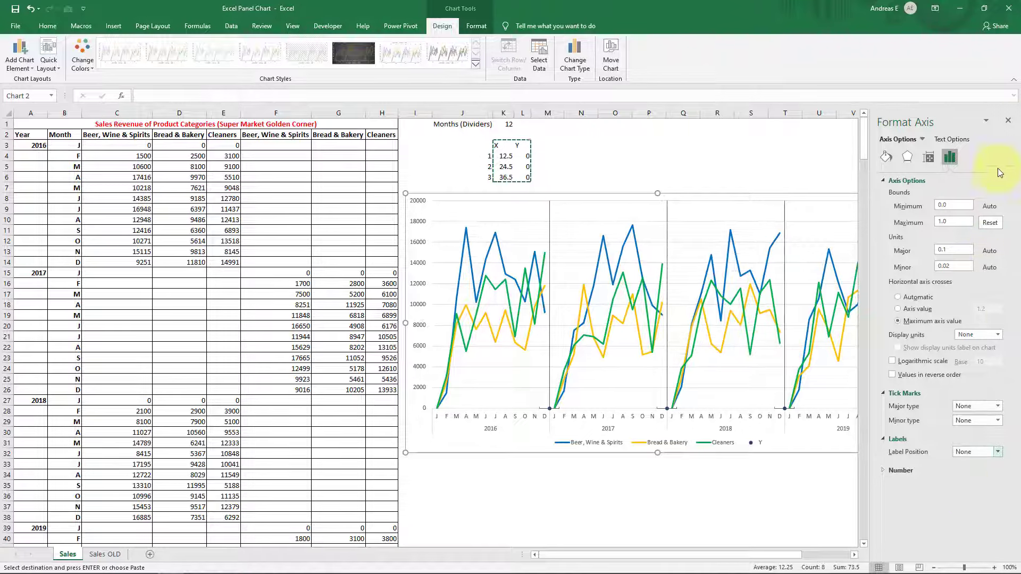
click(1009, 122)
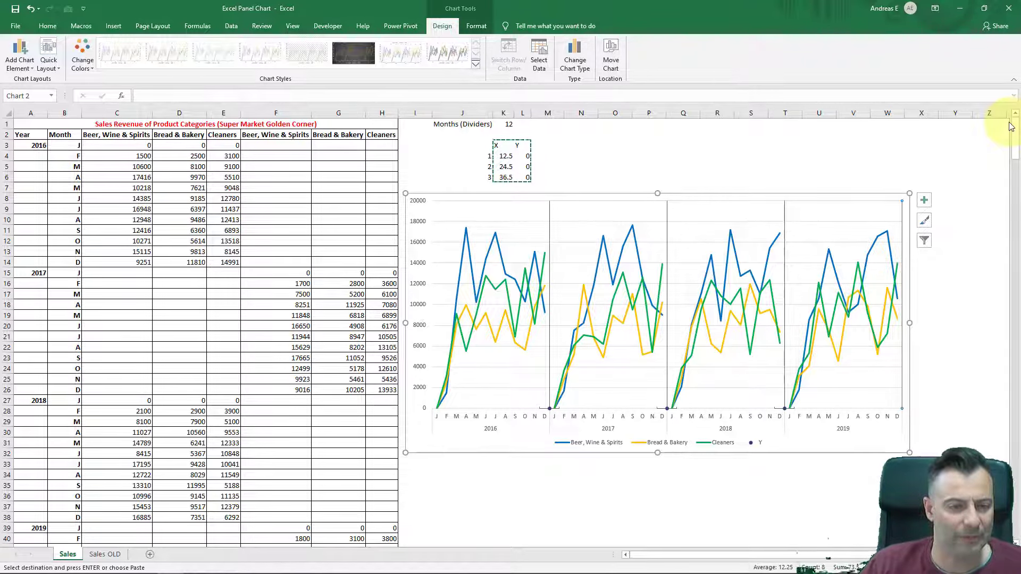
Delete the Y entry from the chart legend, leaving the three sales categories.
click(556, 408)
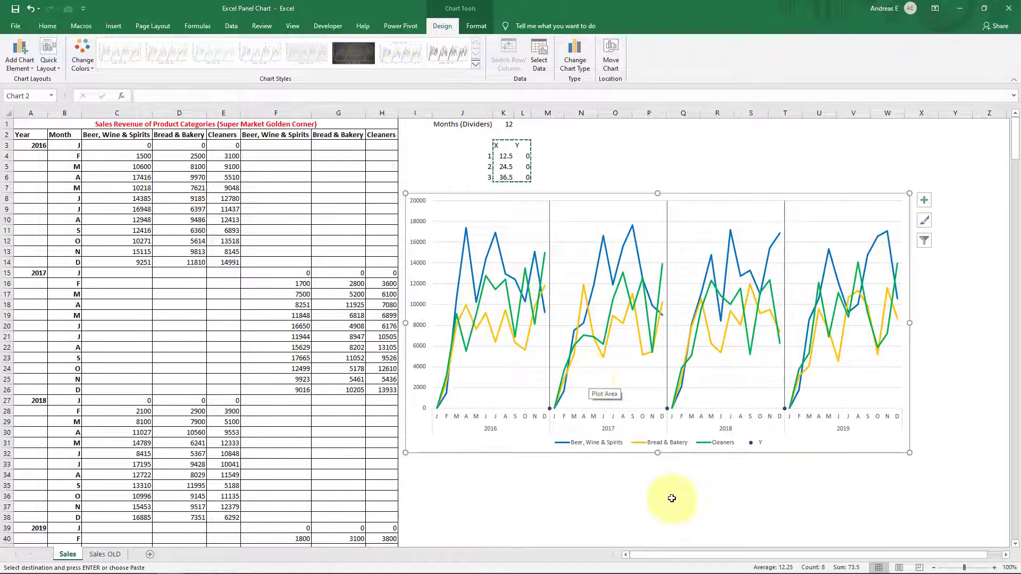
click(760, 445)
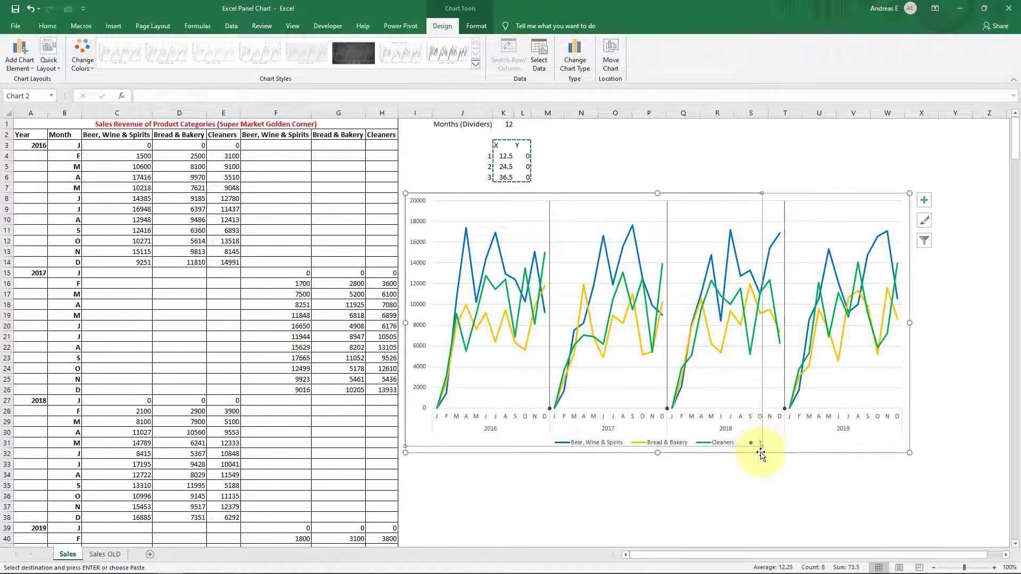
key(Delete)
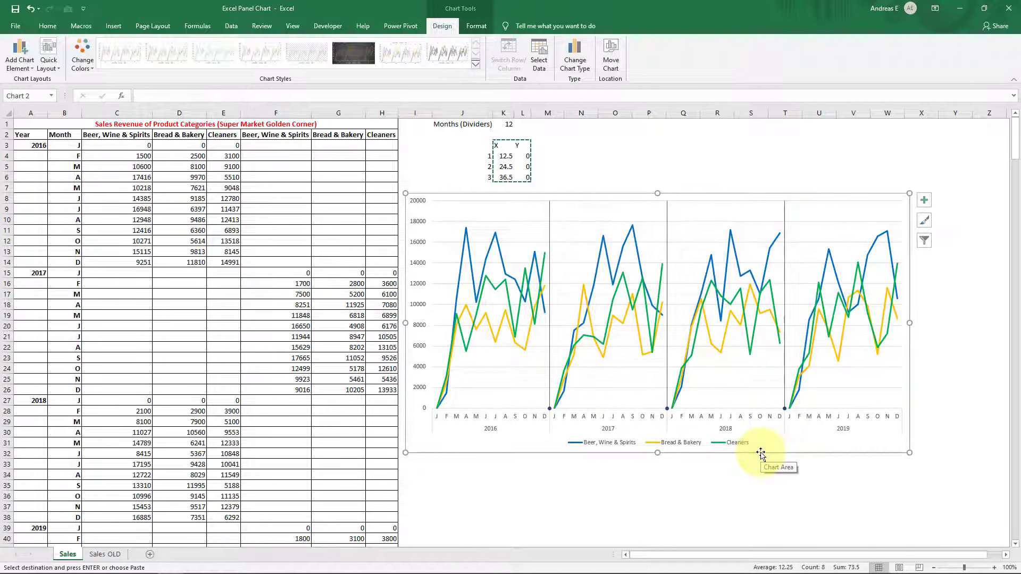
click(526, 226)
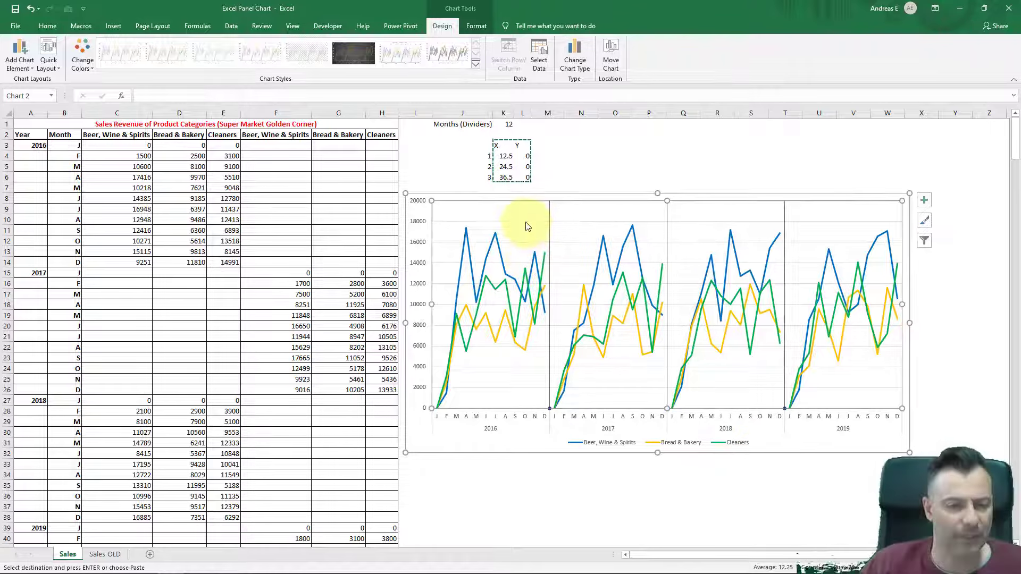
key(Escape)
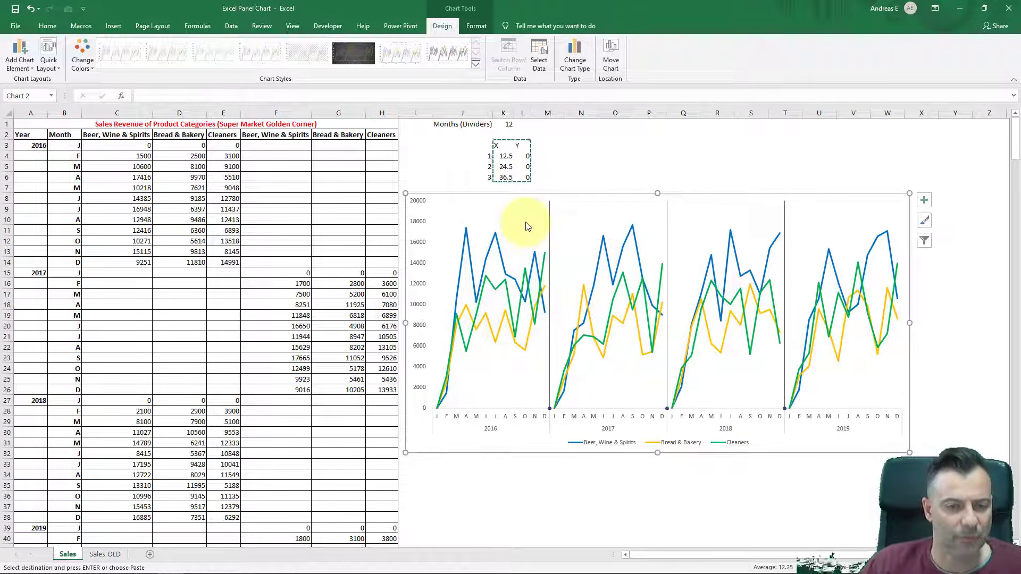
click(590, 207)
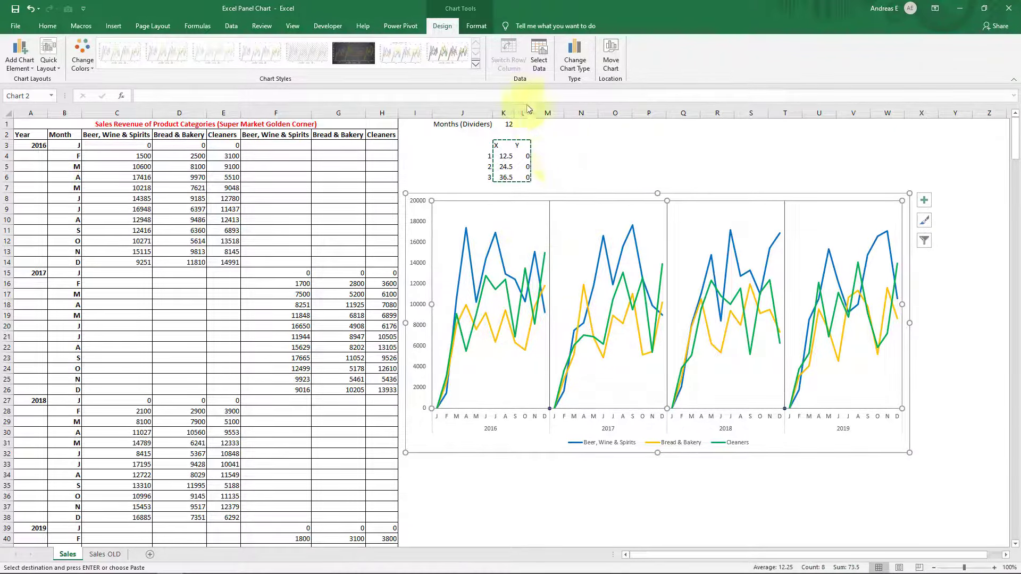
Set the Chart Area's Shape Outline to No Outline.
click(471, 26)
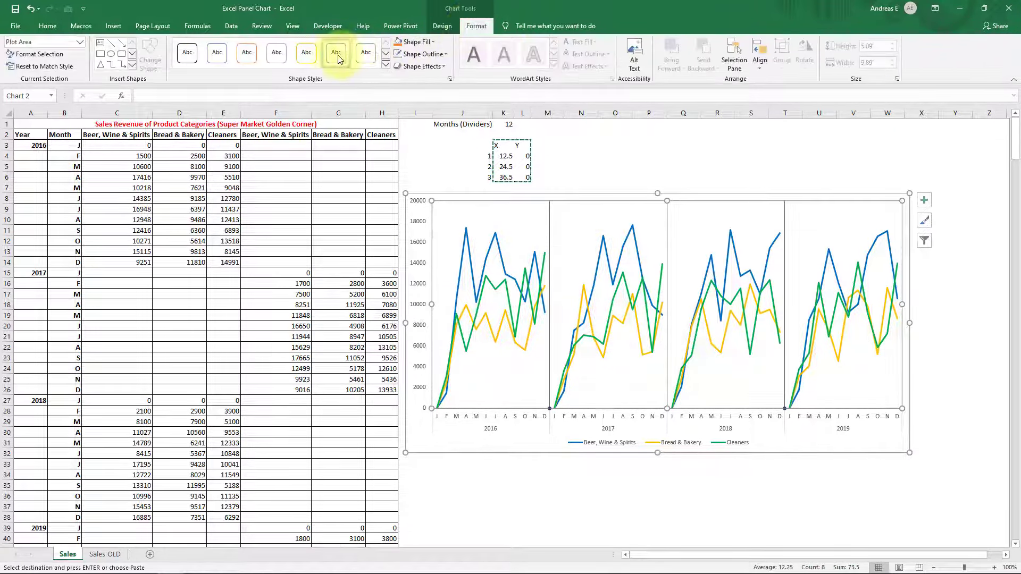
click(457, 195)
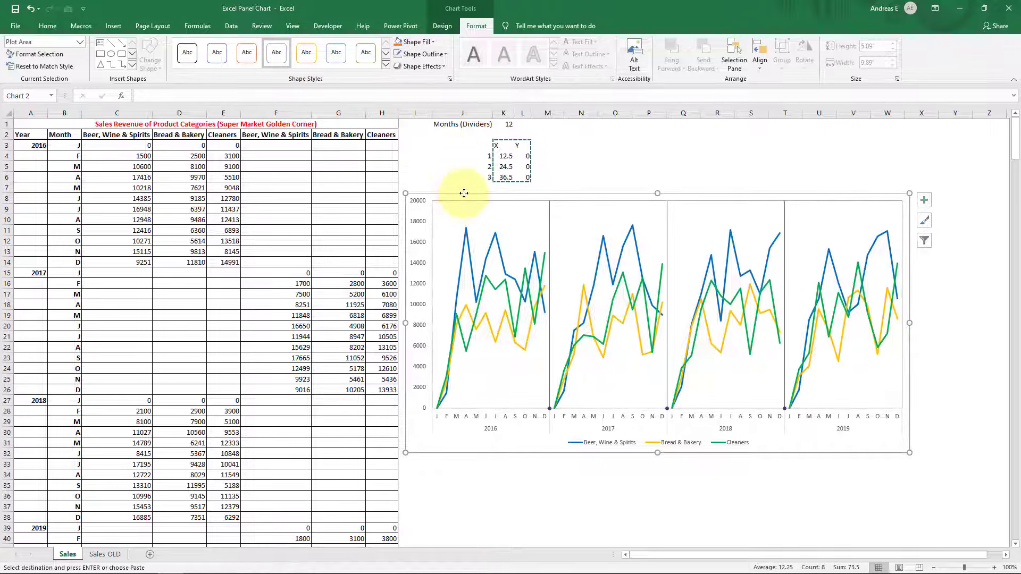
click(445, 54)
click(603, 154)
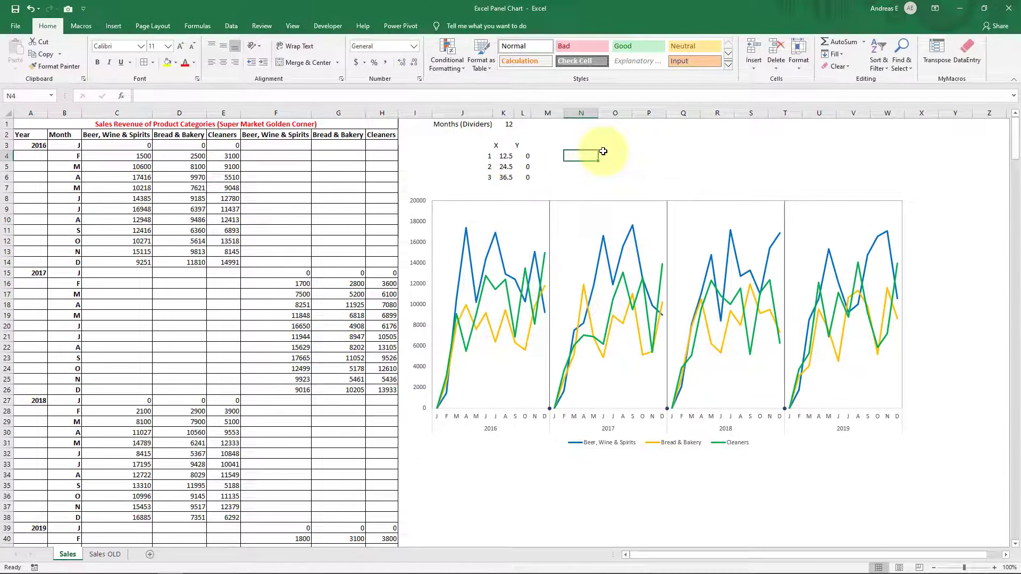